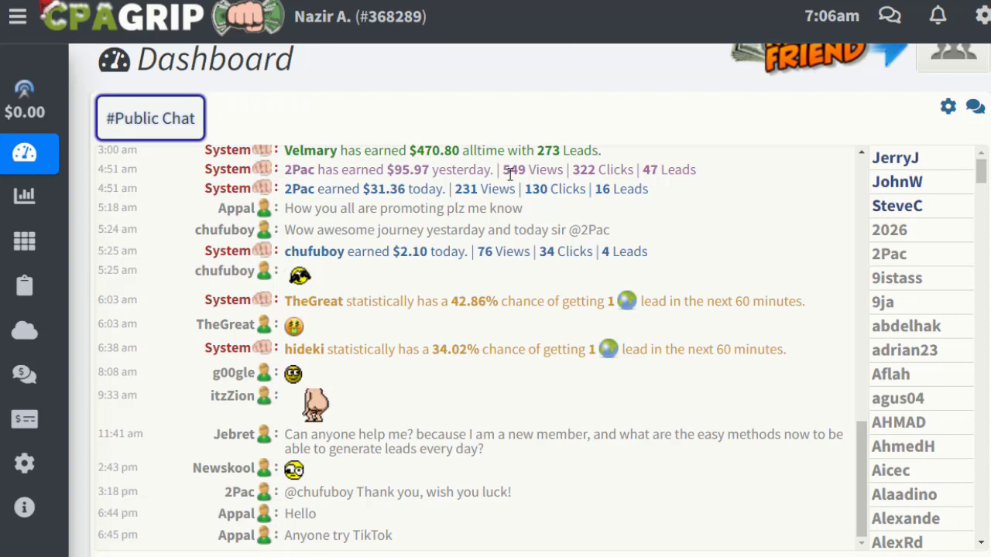
Examine members' reported earnings, clicks and leads in the dashboard's public chat, including the earlier messages
triple_click(416, 171)
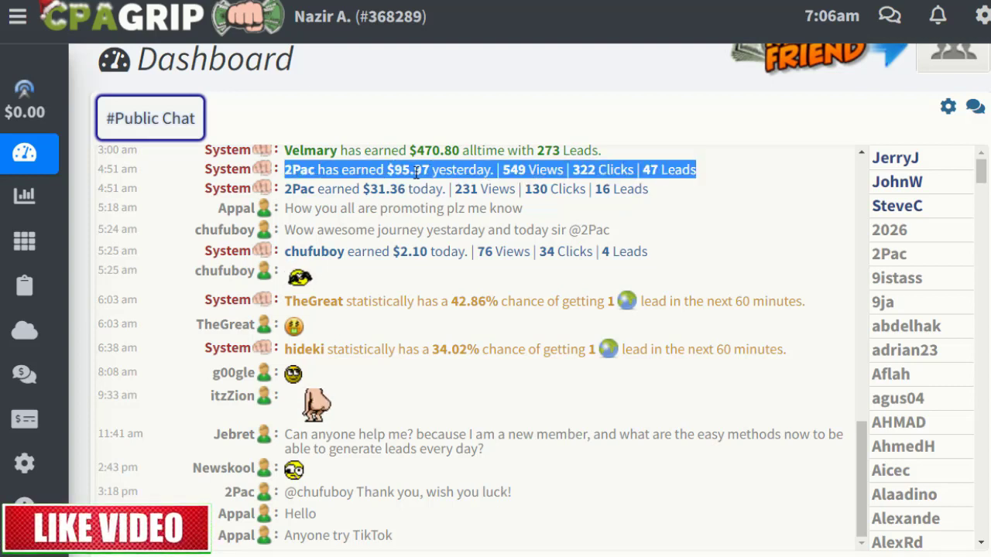
double_click(395, 189)
click(395, 188)
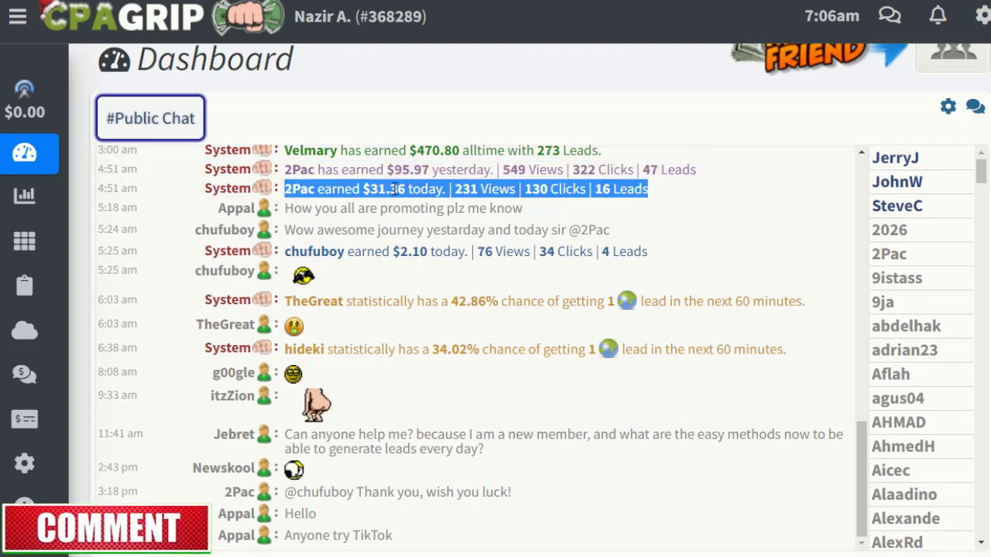
double_click(418, 251)
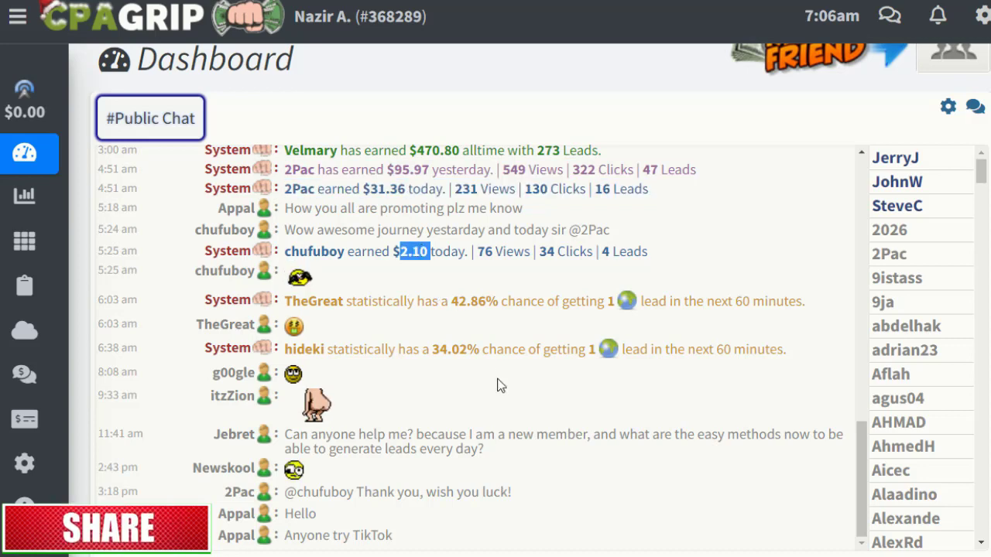
click(860, 302)
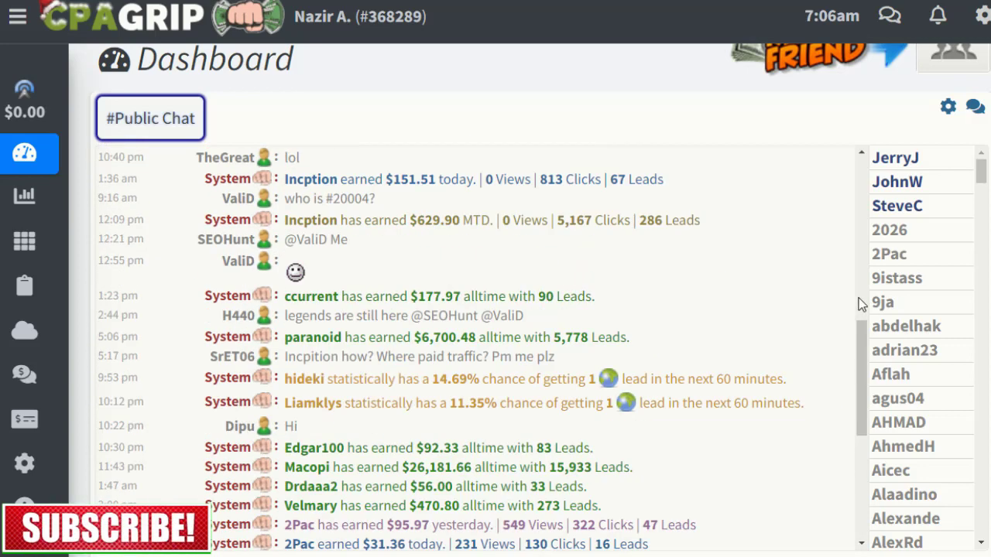
double_click(448, 332)
double_click(442, 447)
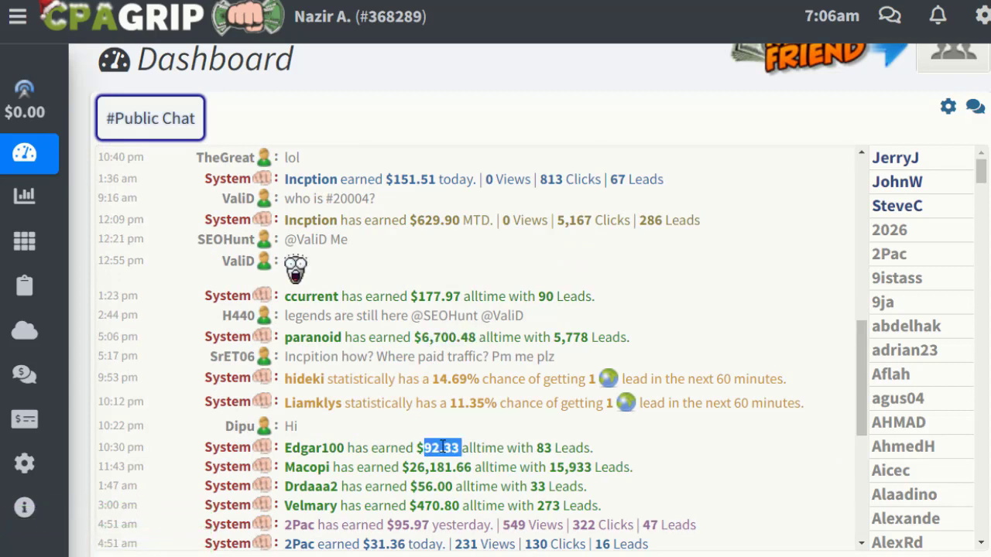
click(443, 447)
triple_click(447, 467)
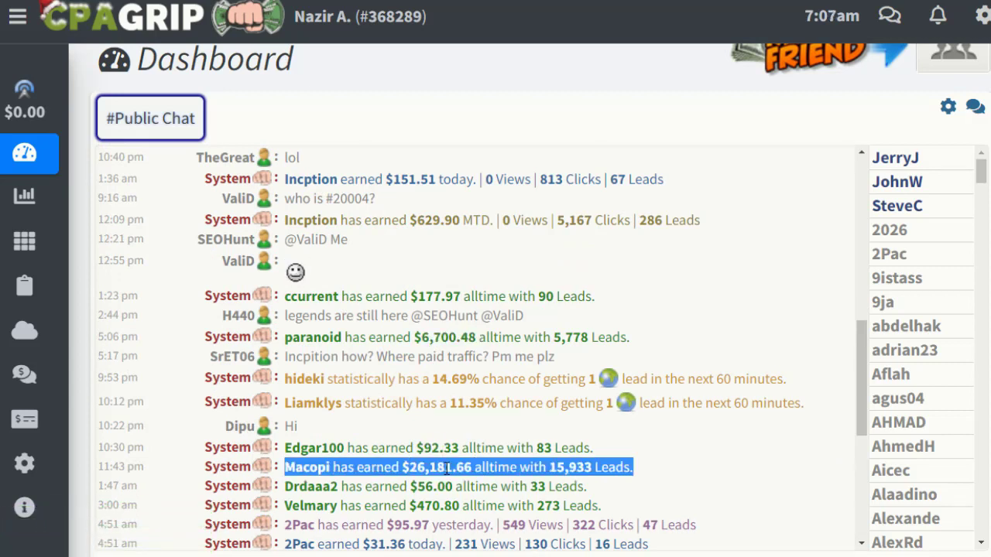
double_click(448, 468)
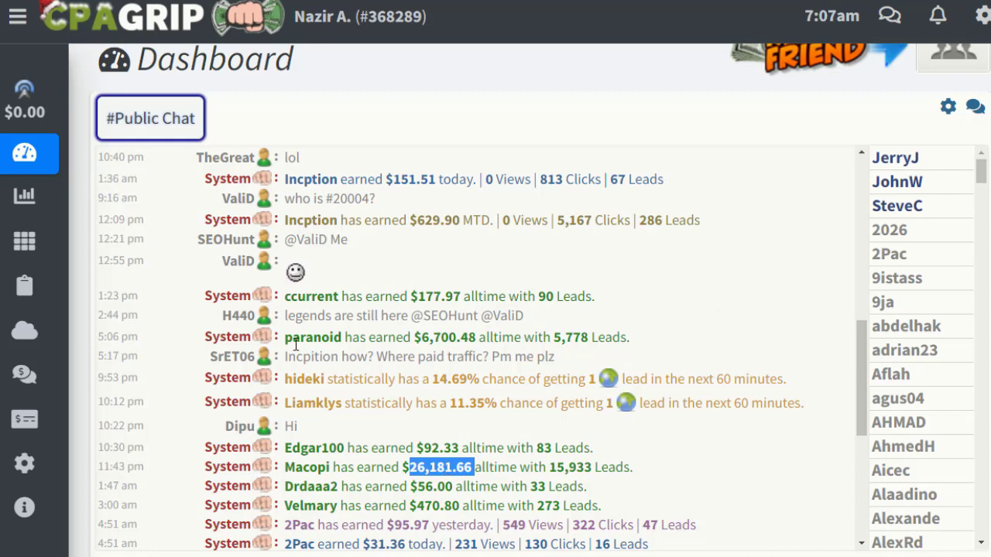
Open My Offers, check the available country filter choices and look through the United States offers
mouse_move(85, 299)
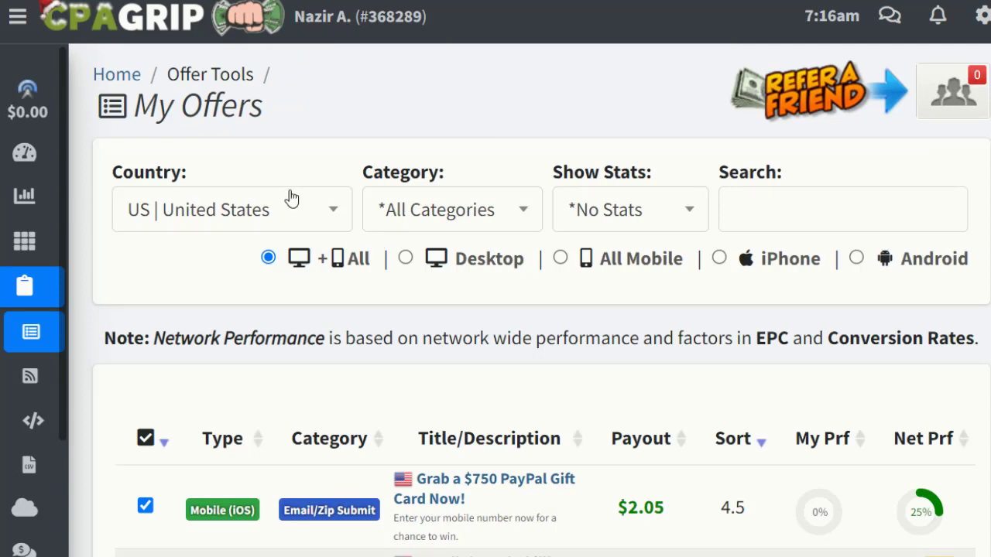
click(310, 211)
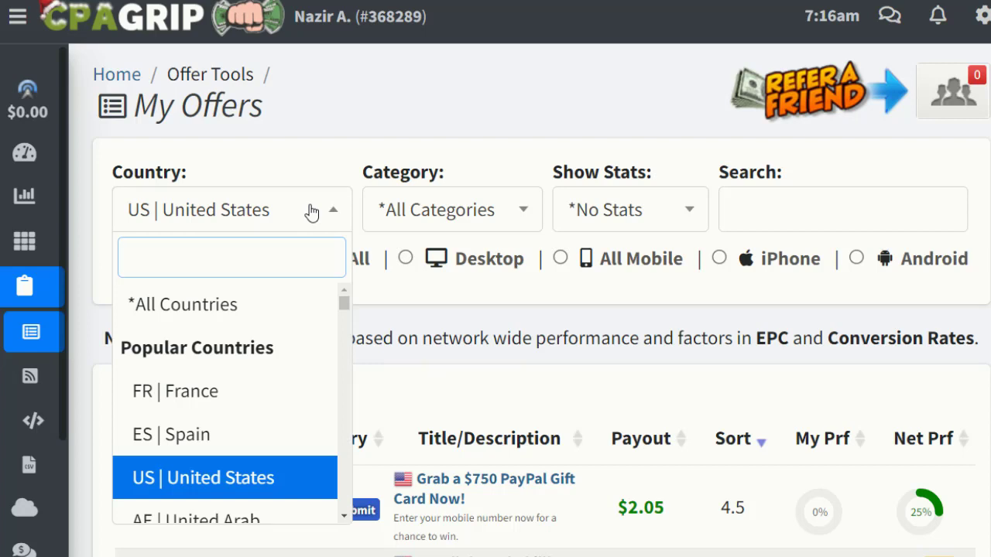
click(353, 137)
scroll(354, 136, down, 2)
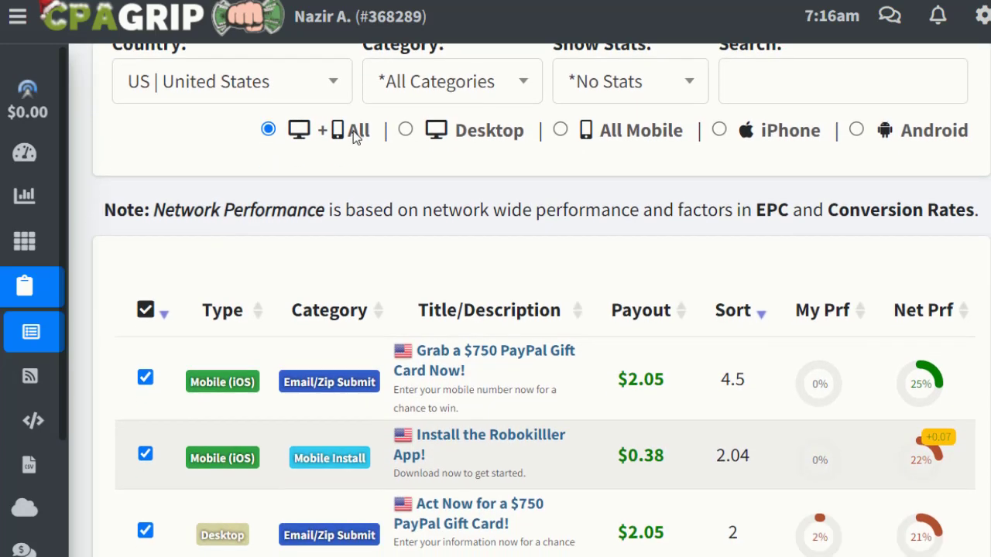
scroll(355, 136, down, 4)
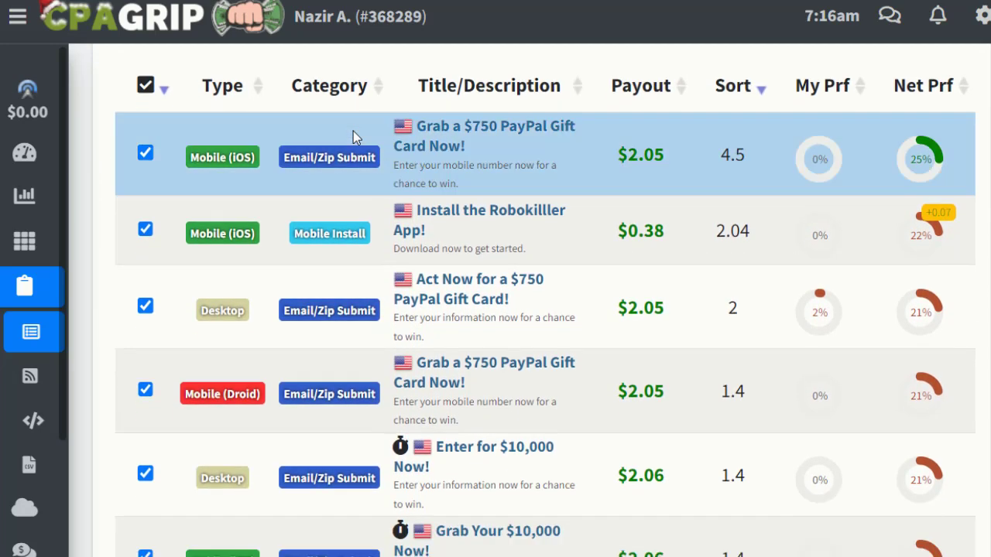
scroll(353, 137, down, 1)
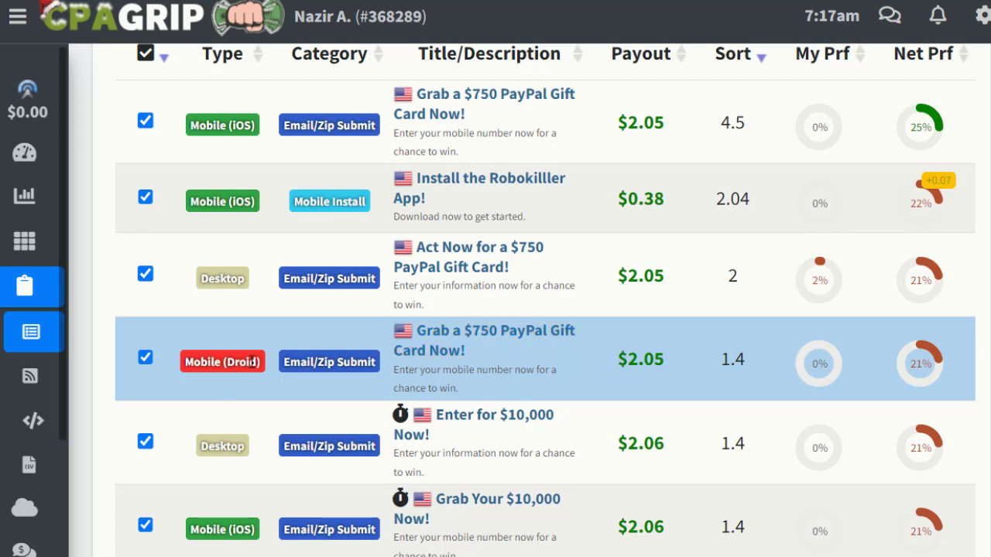
Open the Android "Grab a $750 PayPal Gift Card Now!" offer and copy its tracking link
click(488, 339)
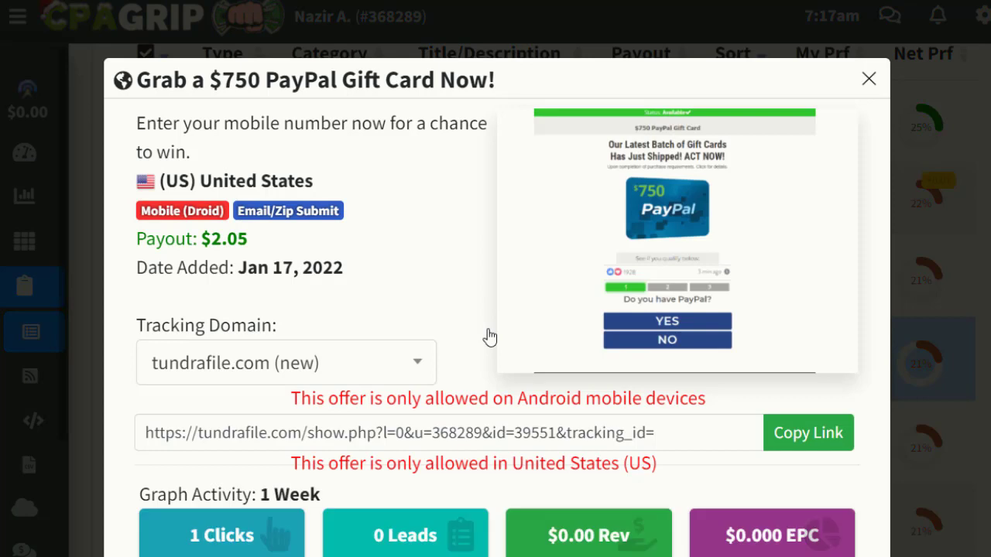
drag(435, 77, 445, 75)
triple_click(446, 76)
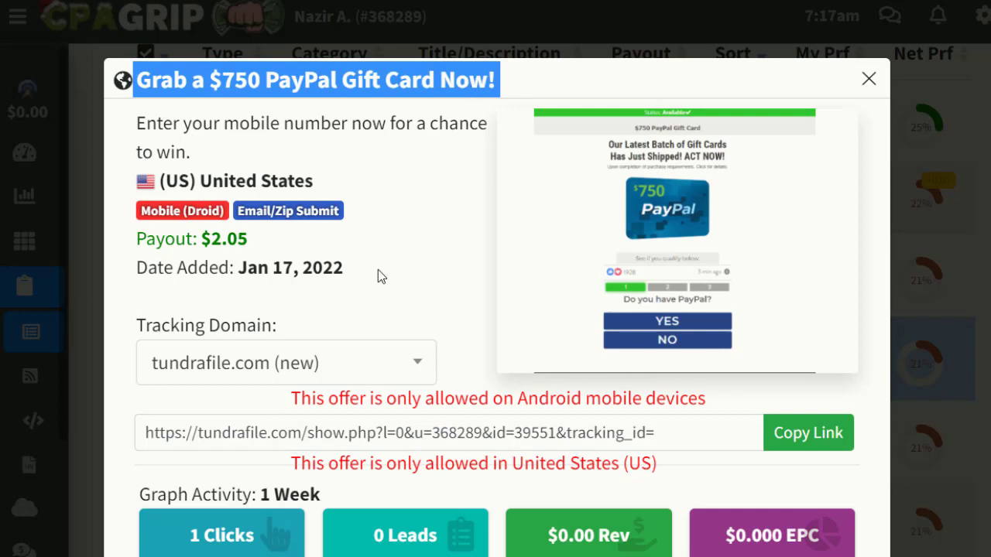
click(849, 450)
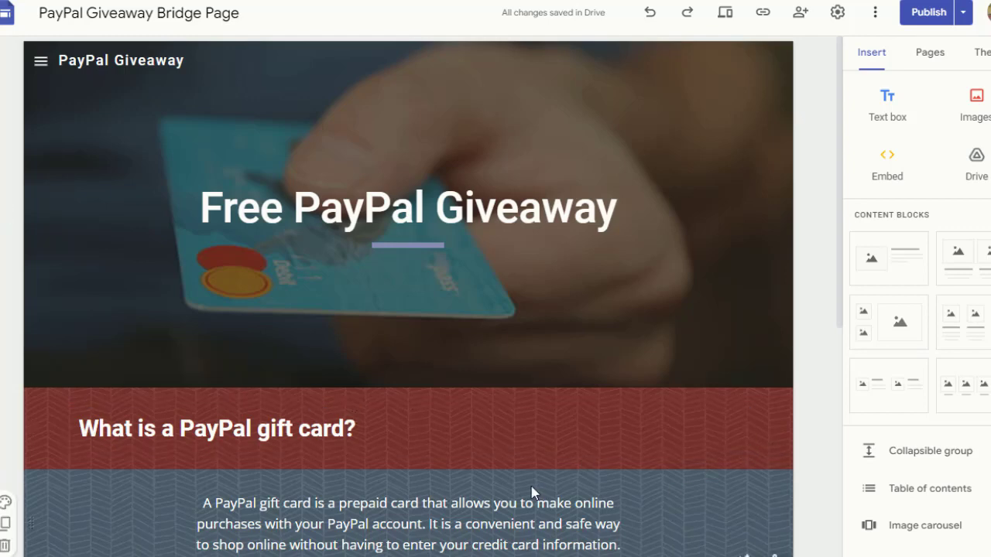
Switch to the PayPal Giveaway Bridge Page in Google Sites and check the link attached to the CLICK HERE image
drag(839, 111, 819, 361)
click(421, 395)
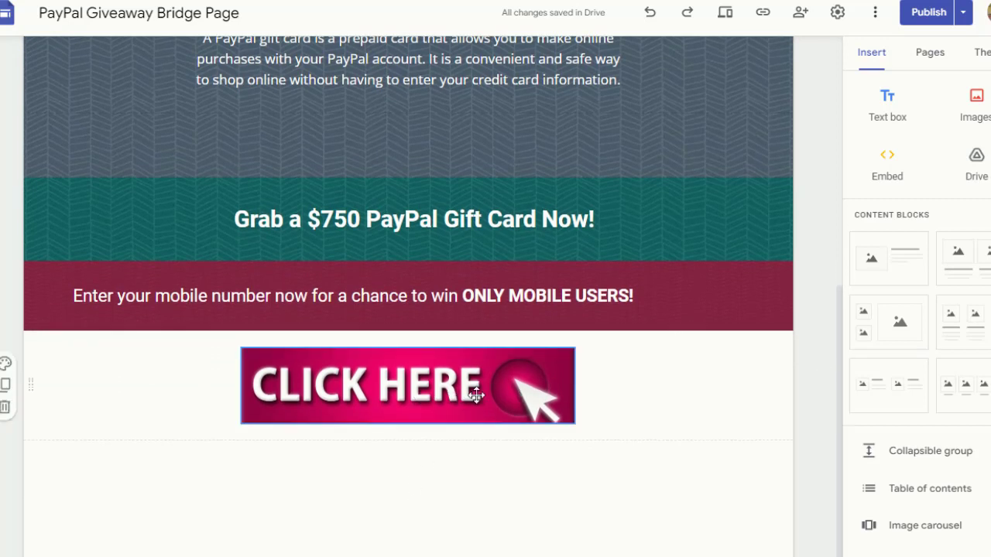
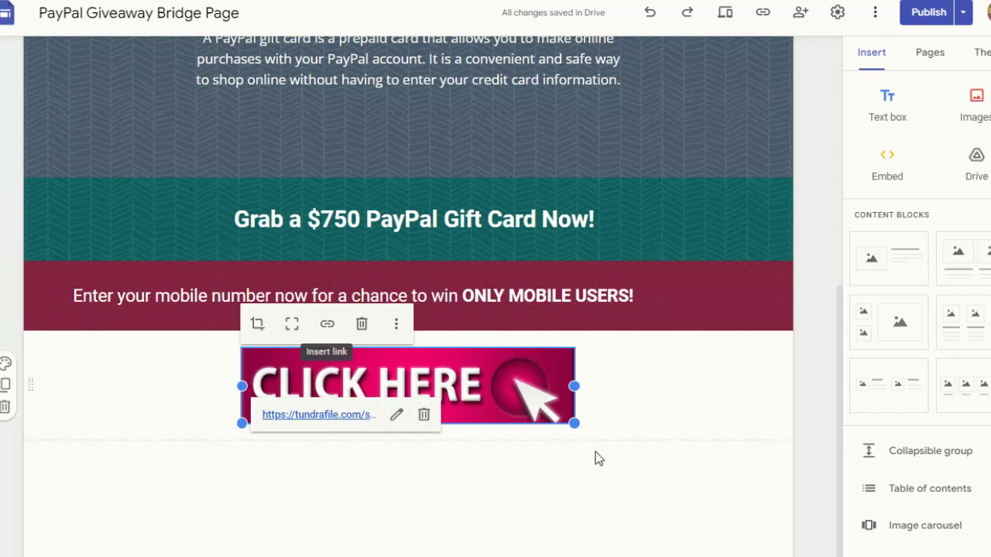
click(683, 484)
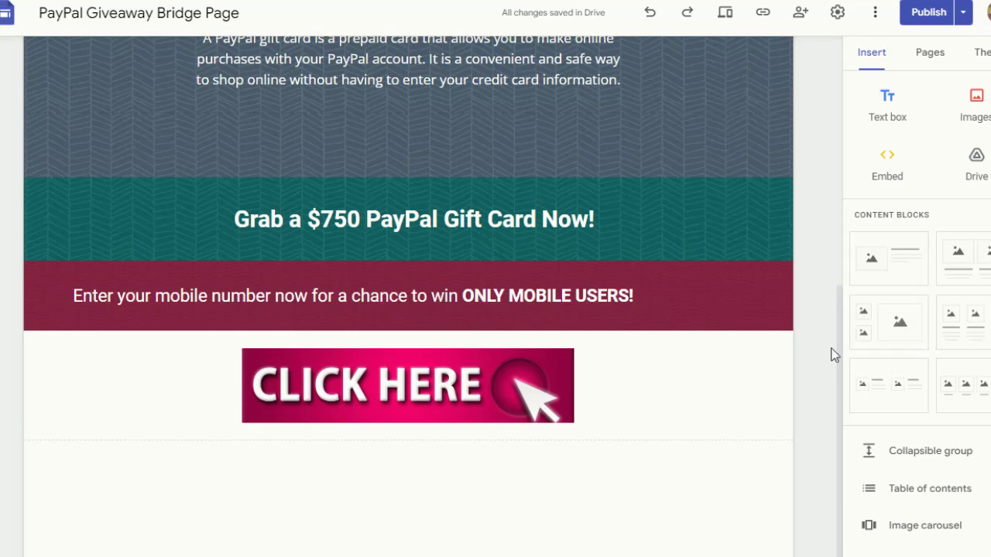
Copy the published site link of the PayPal Giveaway Bridge Page
drag(843, 306, 804, 55)
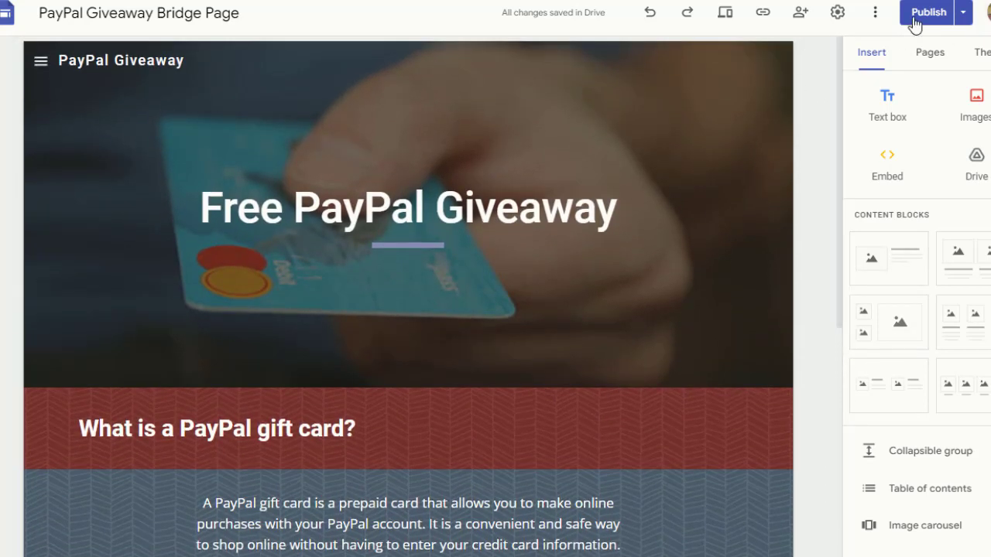
click(764, 14)
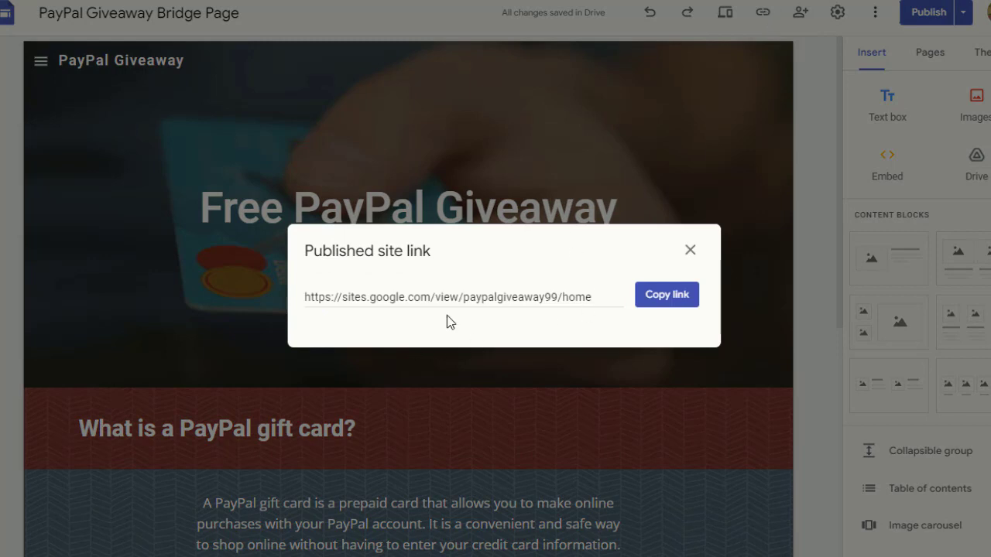
click(673, 297)
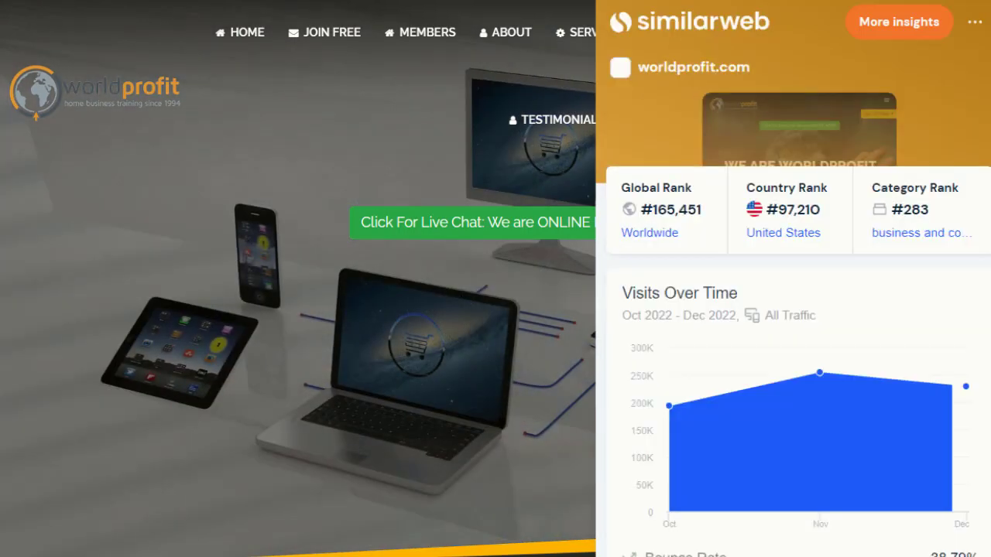
Review the Similarweb traffic, engagement and geography statistics for worldprofit.com
scroll(793, 310, down, 9)
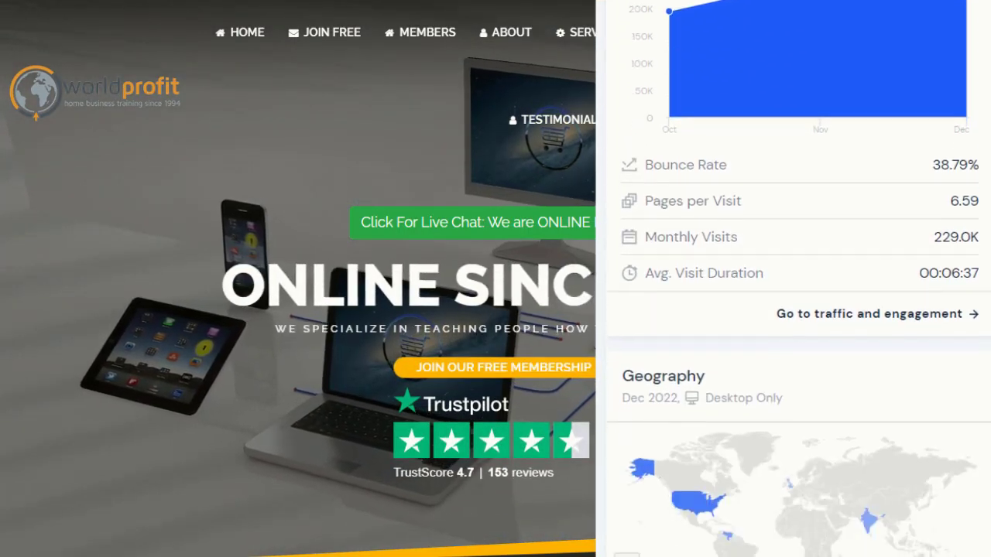
scroll(798, 278, down, 3)
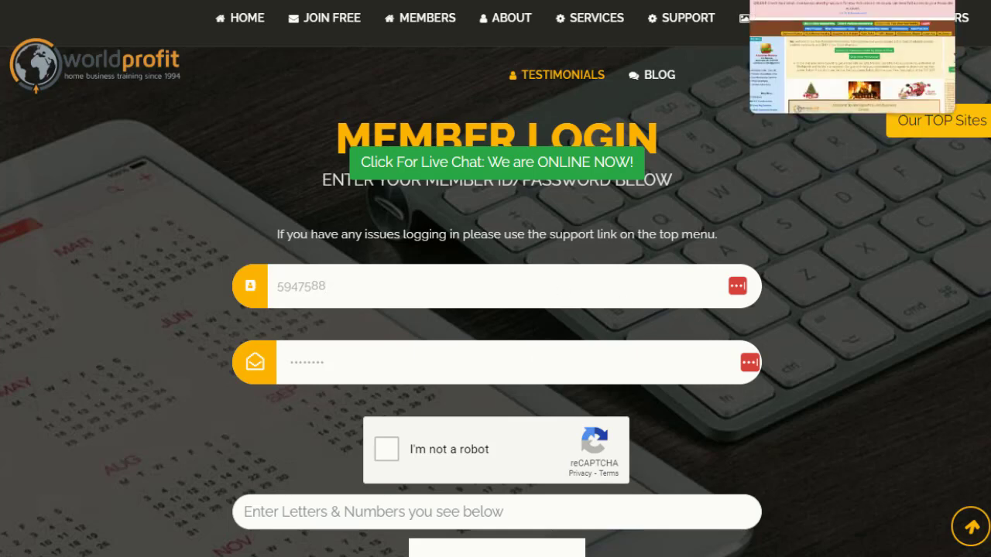
Switch to the Worldprofit associate area, read the activation notice and check the confirmation email in Gmail
click(852, 0)
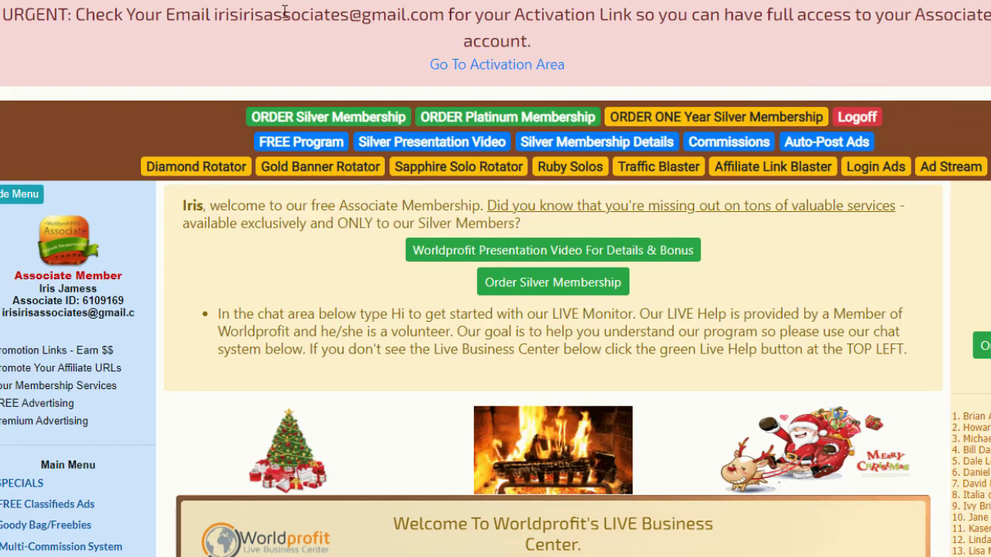
drag(72, 13, 214, 11)
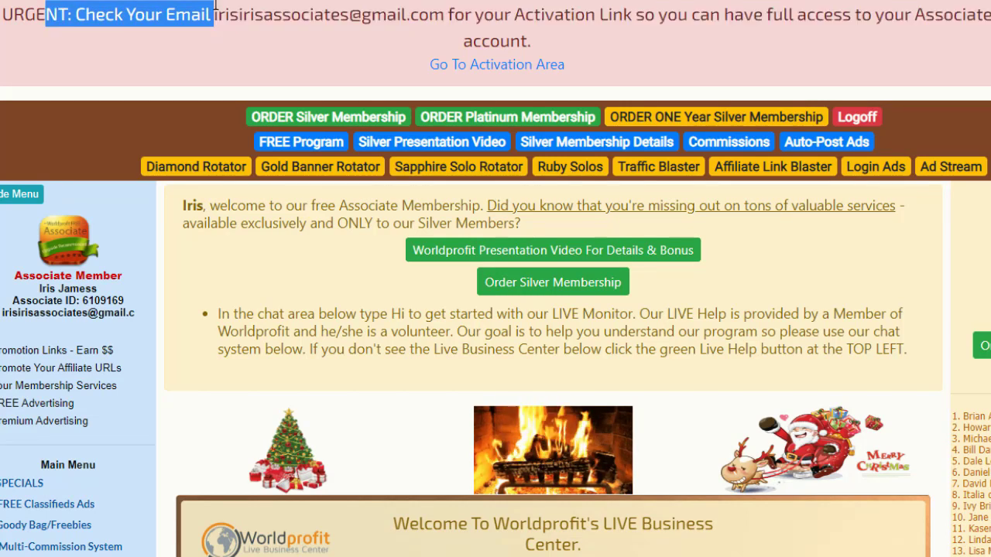
click(695, 55)
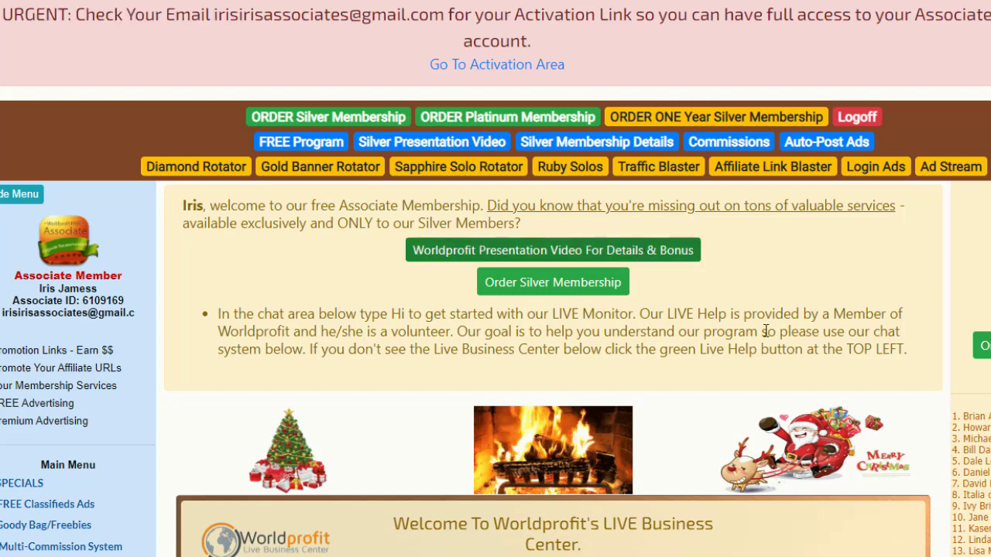
mouse_move(709, 555)
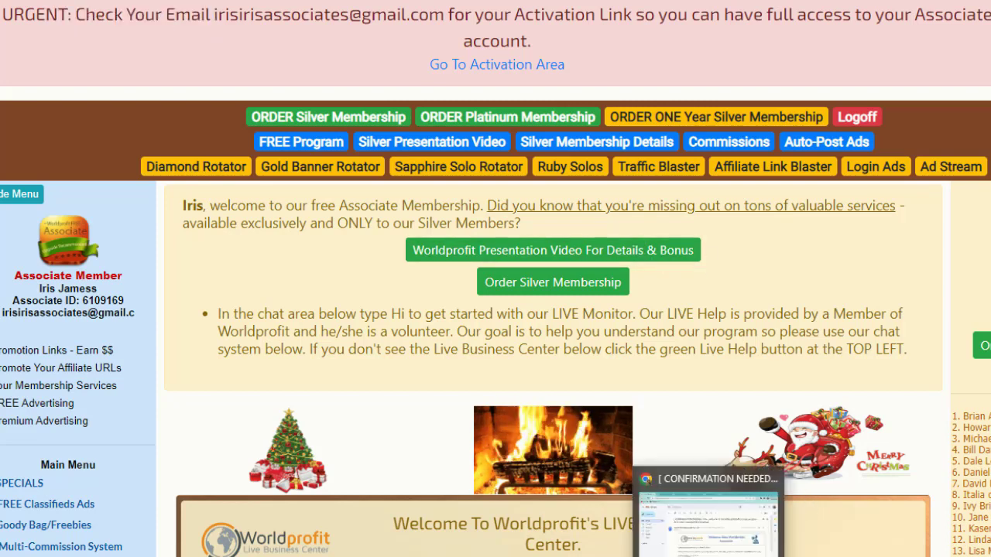
click(709, 519)
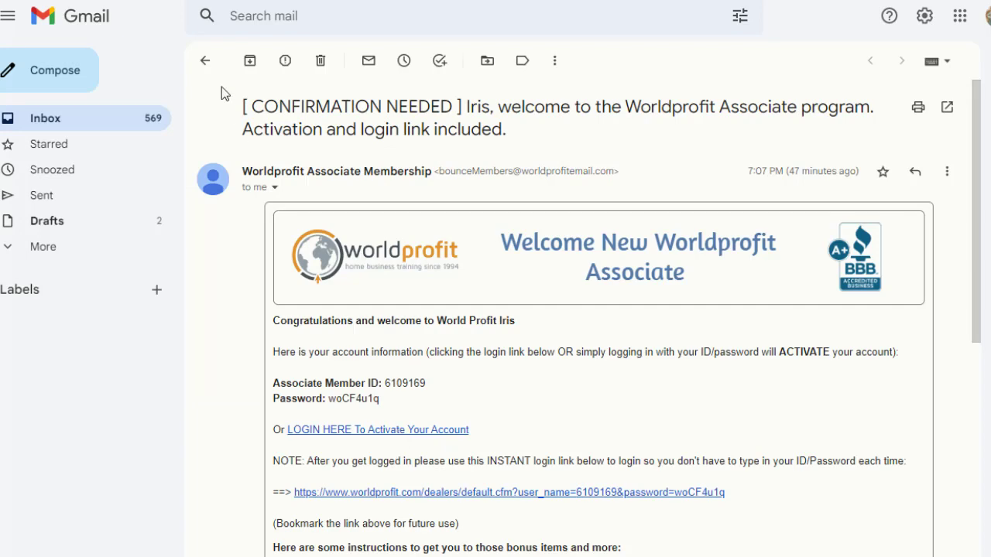
key(alt+Tab)
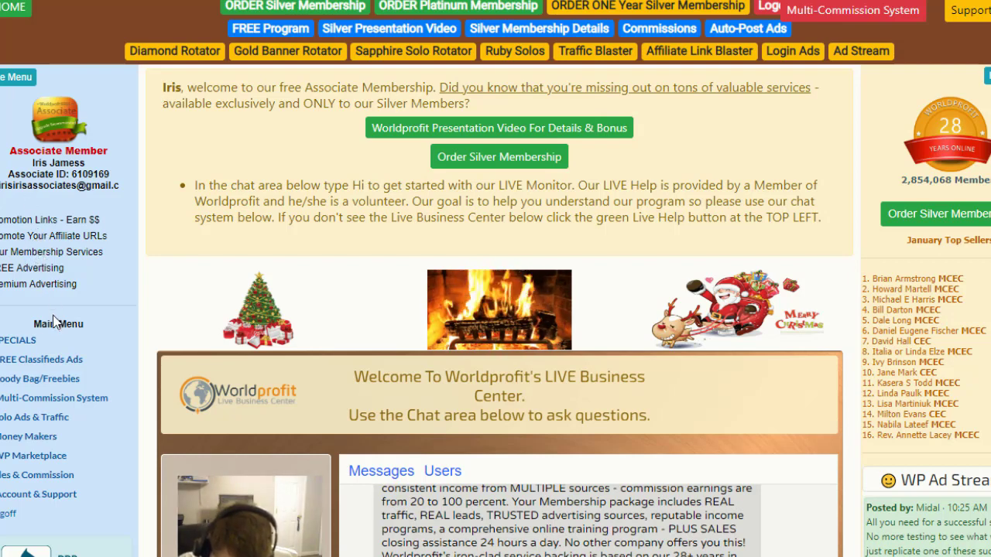
Open Worldprofit's free classifieds from the member area and look over the featured ads and categories
click(70, 363)
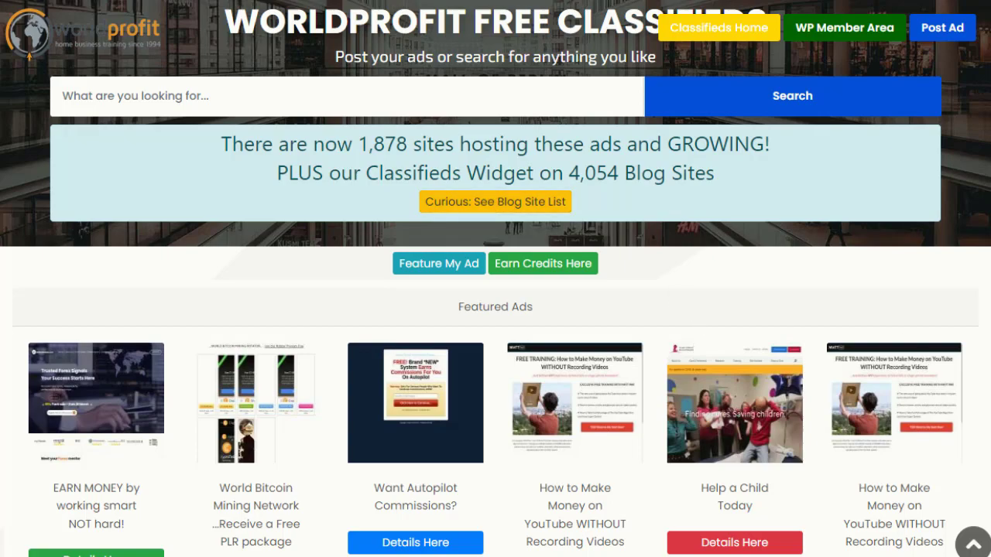
scroll(495, 279, down, 7)
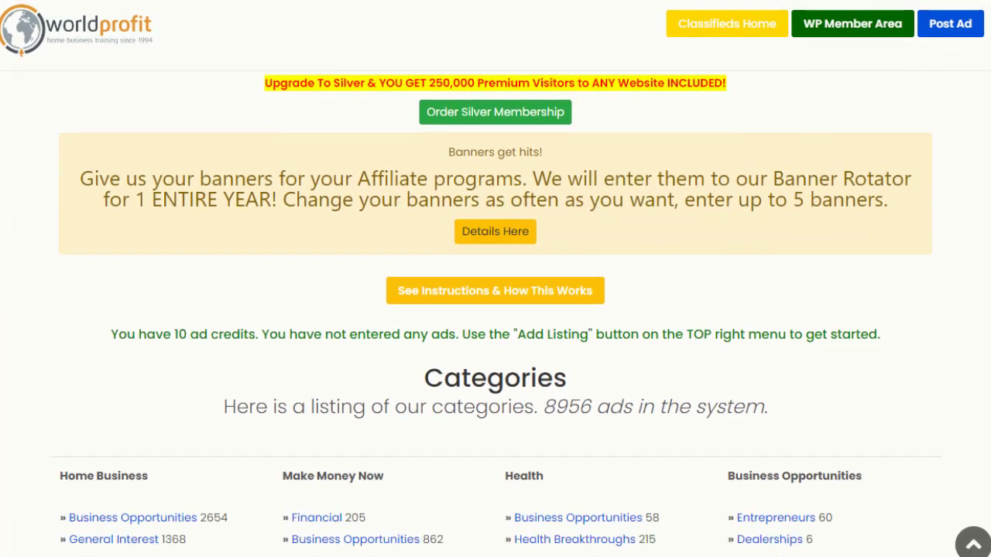
scroll(537, 298, up, 10)
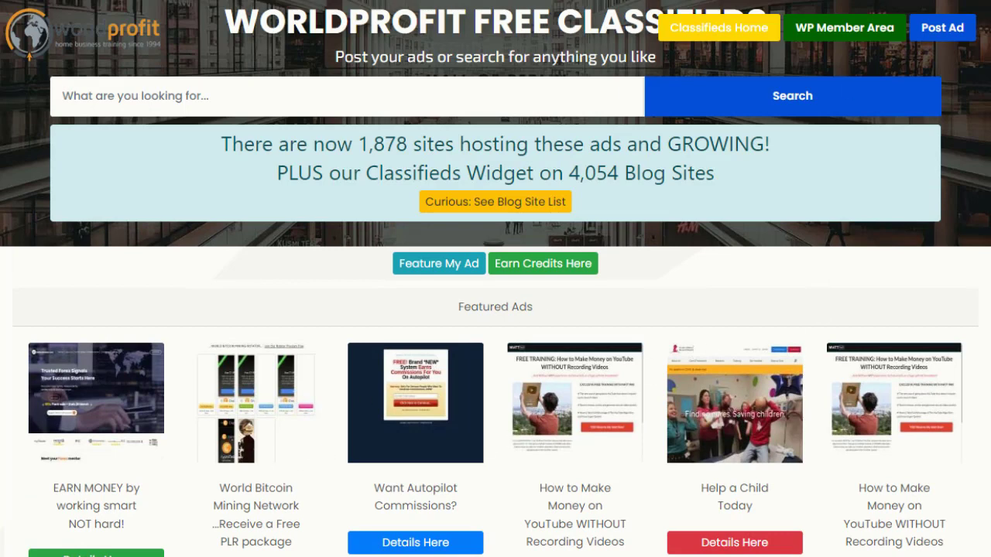
Open the classified ad entry form and look over its title, content, URL and category fields
click(957, 31)
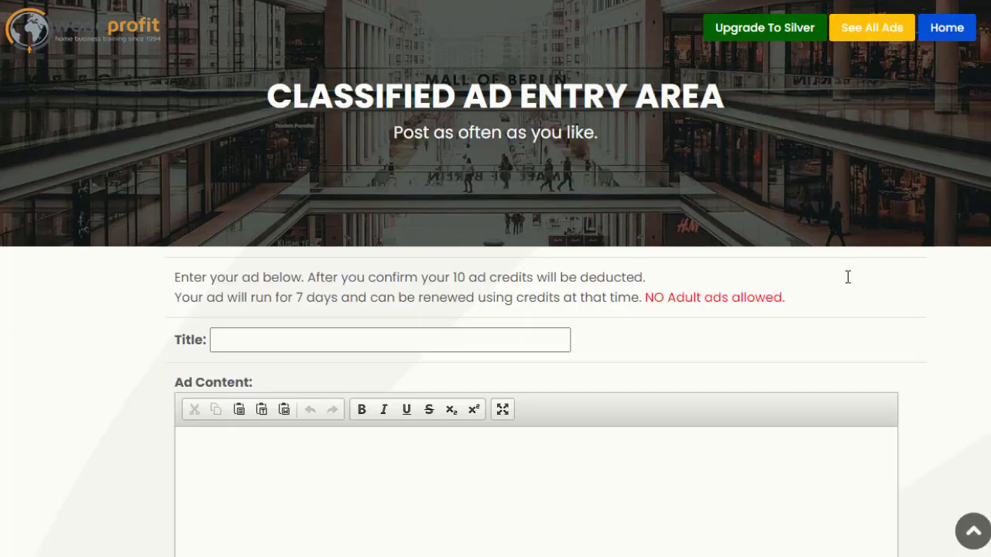
scroll(329, 67, down, 3)
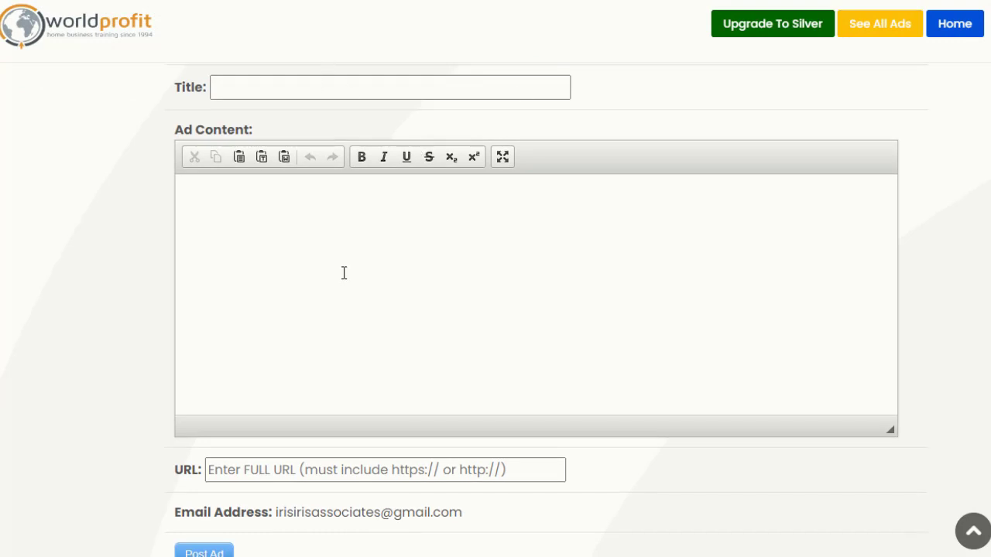
click(449, 474)
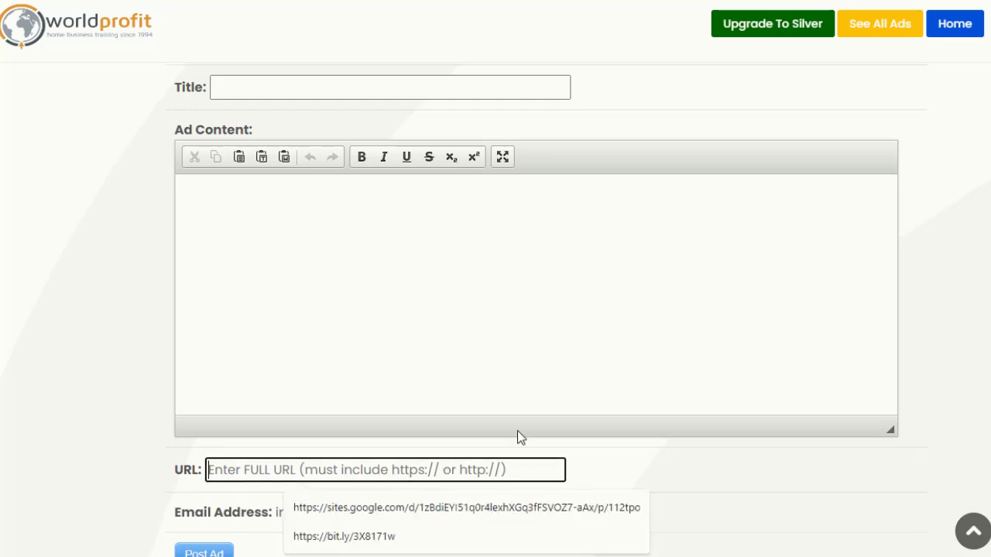
click(649, 436)
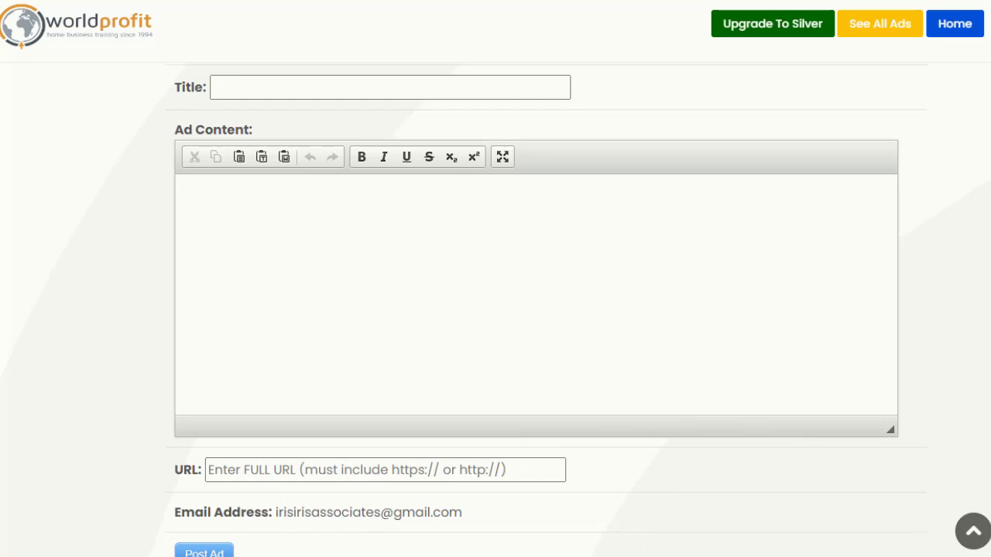
scroll(535, 309, down, 3)
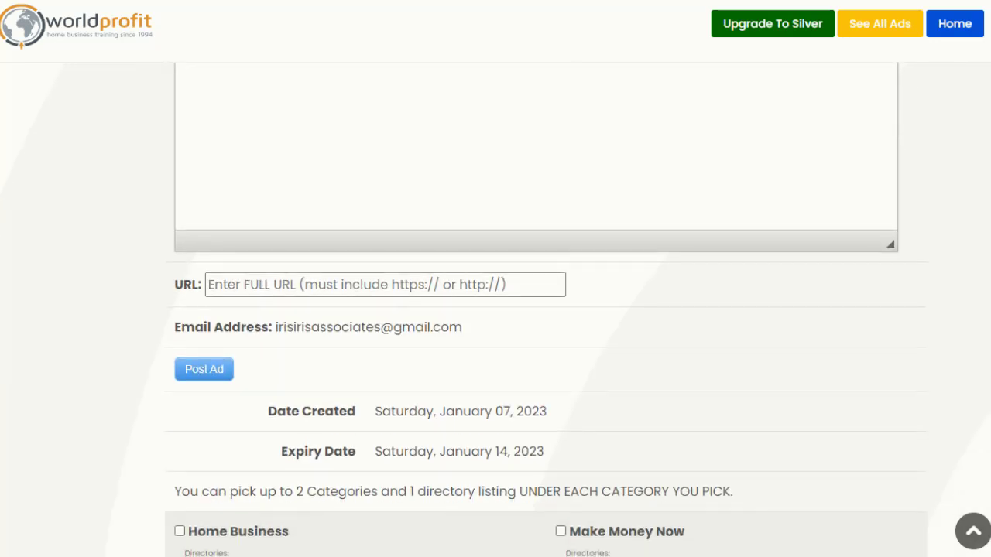
scroll(535, 309, down, 3)
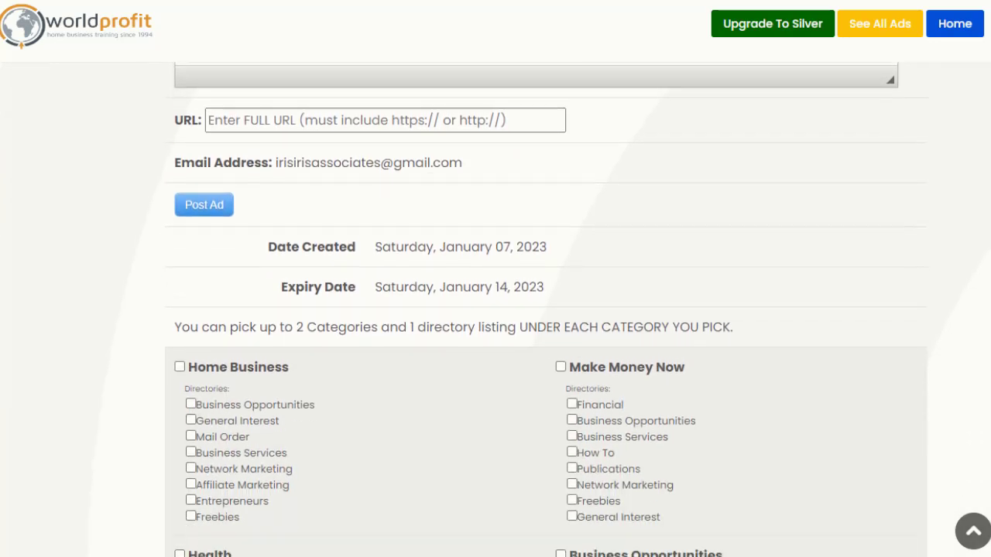
scroll(545, 370, down, 1)
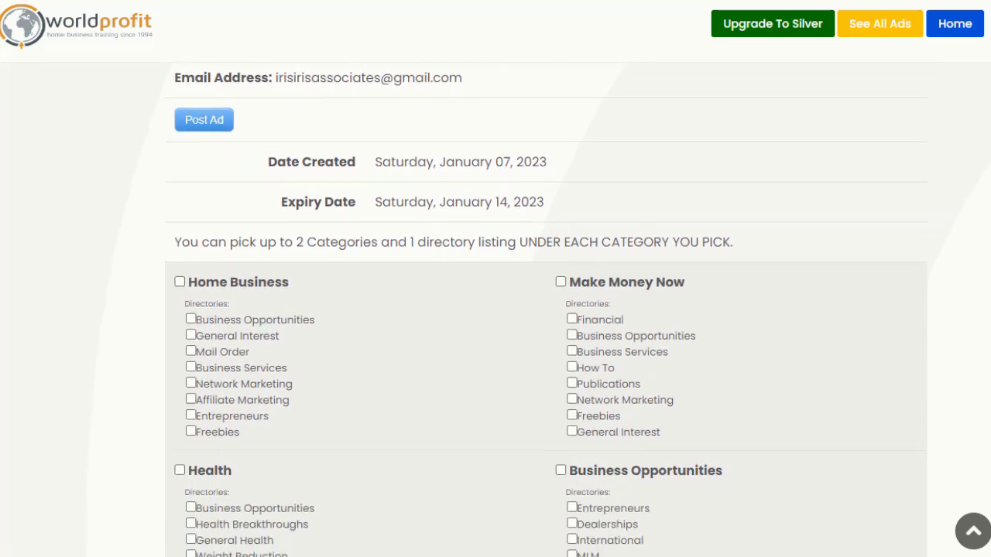
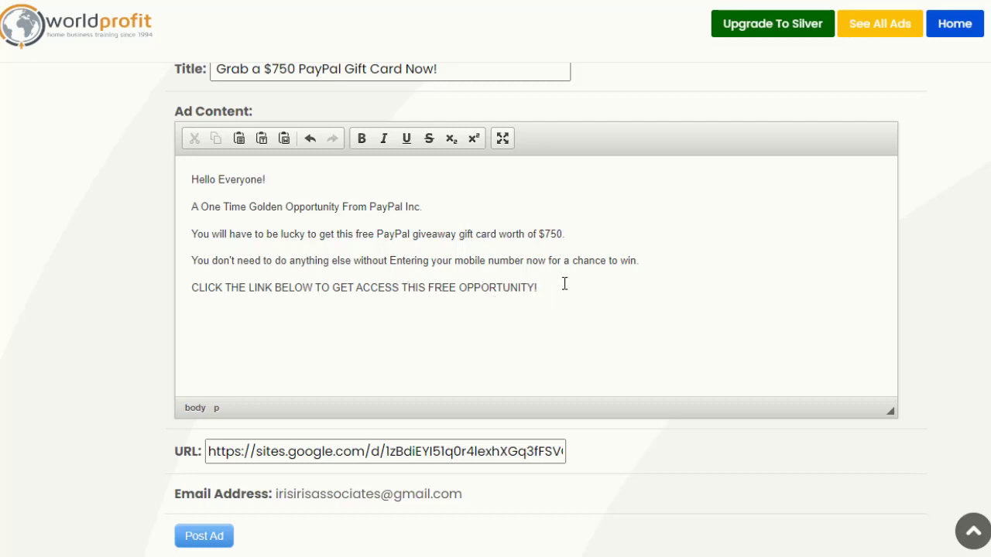
Review the "Grab a $750 PayPal Gift Card Now!" ad text, its URL and the directories ticked under Make Money Now and Business Opportunities
click(532, 288)
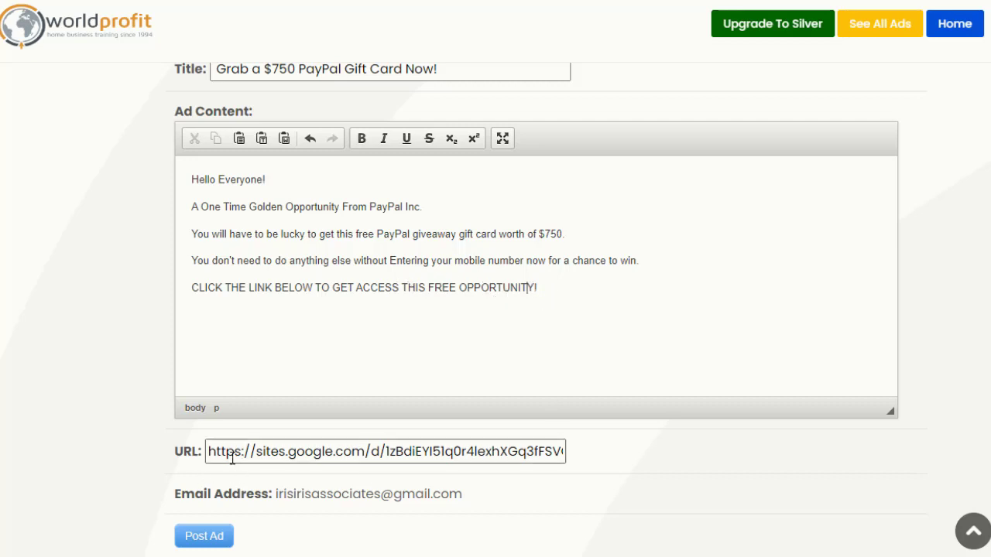
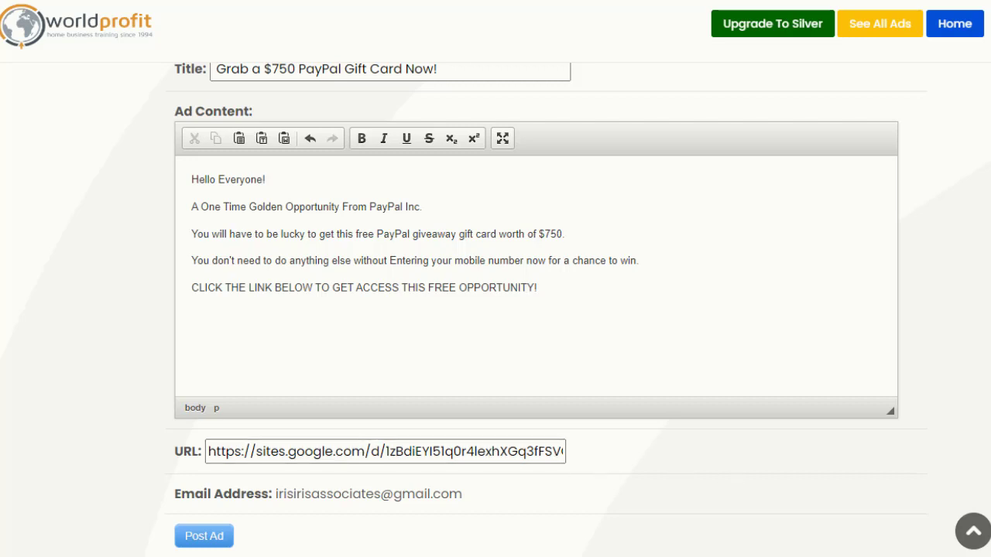
scroll(546, 310, down, 8)
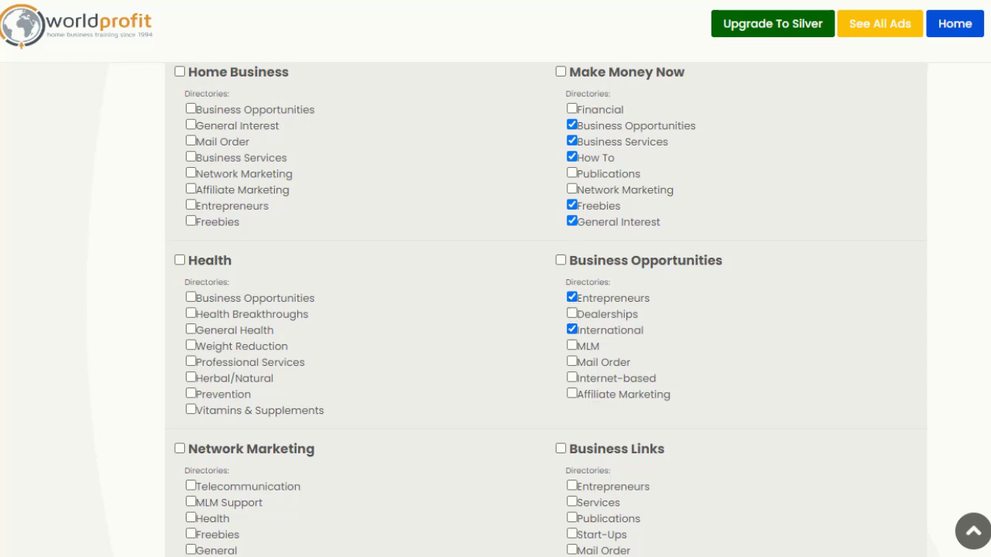
scroll(974, 482, down, 8)
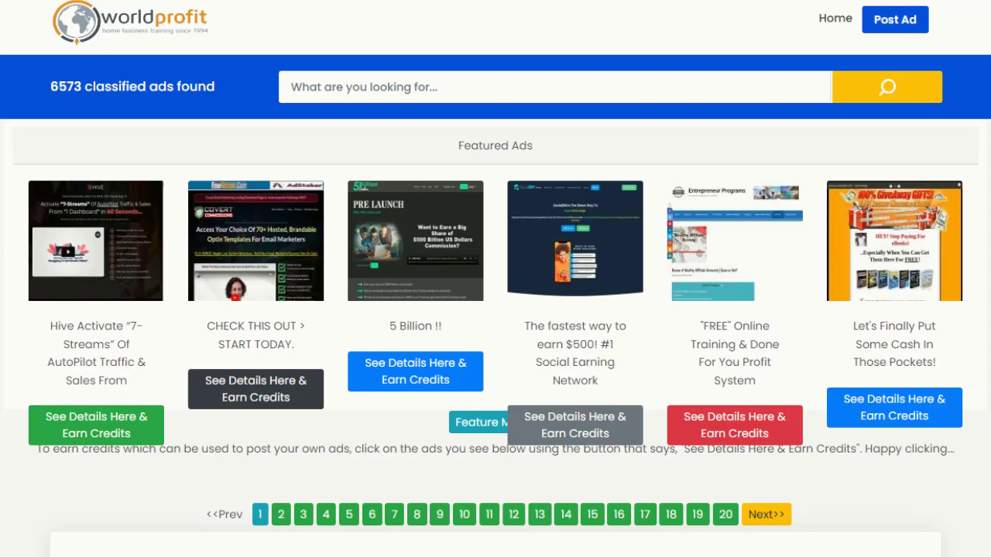
Examine the views and clicks of the $750 Cash App and PayPal gift card ads in the classifieds listing
scroll(495, 310, down, 8)
scroll(495, 309, up, 2)
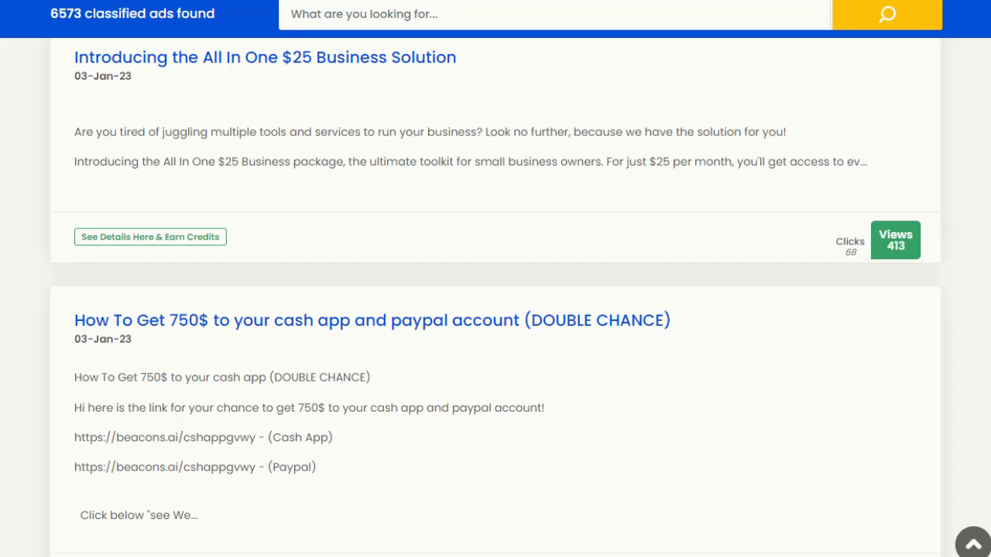
scroll(495, 297, down, 3)
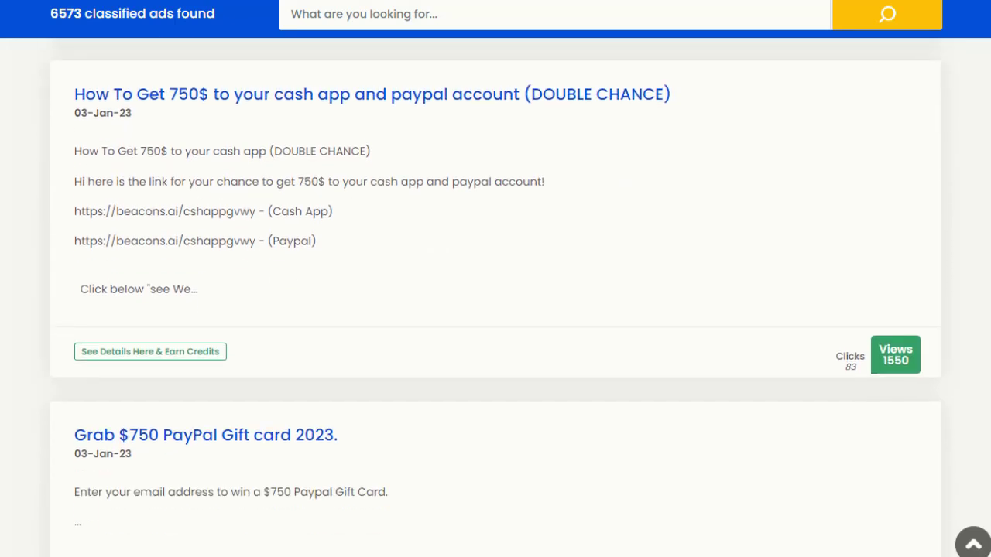
scroll(496, 297, down, 2)
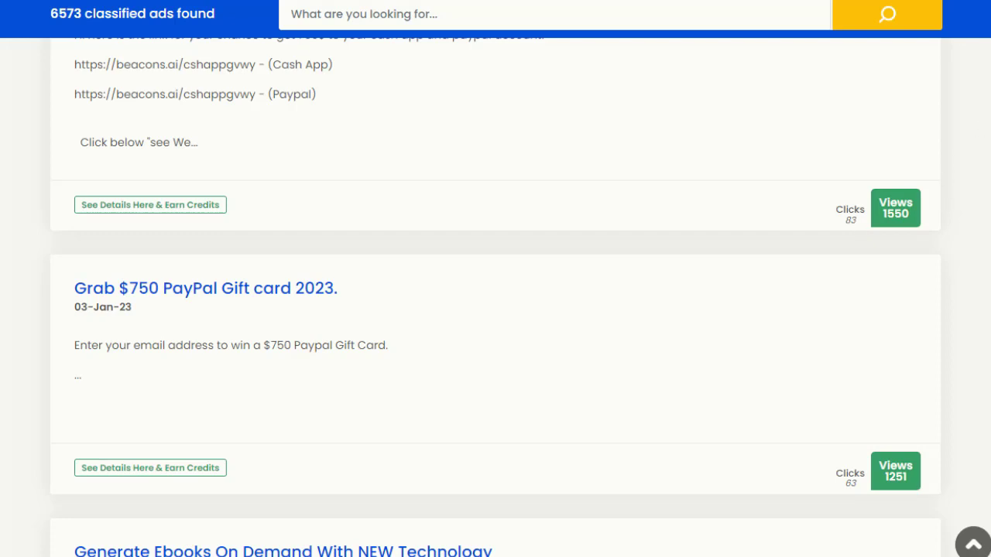
scroll(557, 169, up, 3)
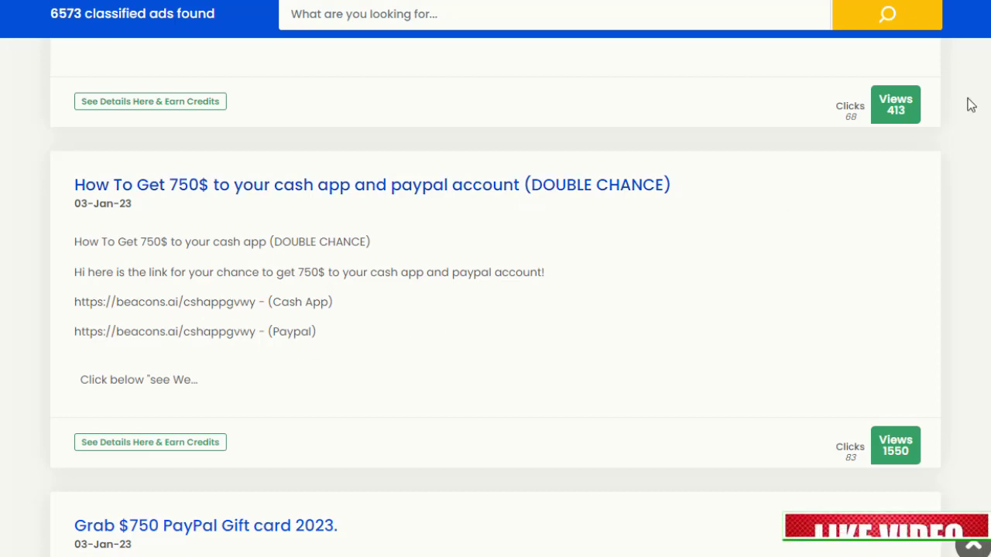
scroll(495, 307, down, 5)
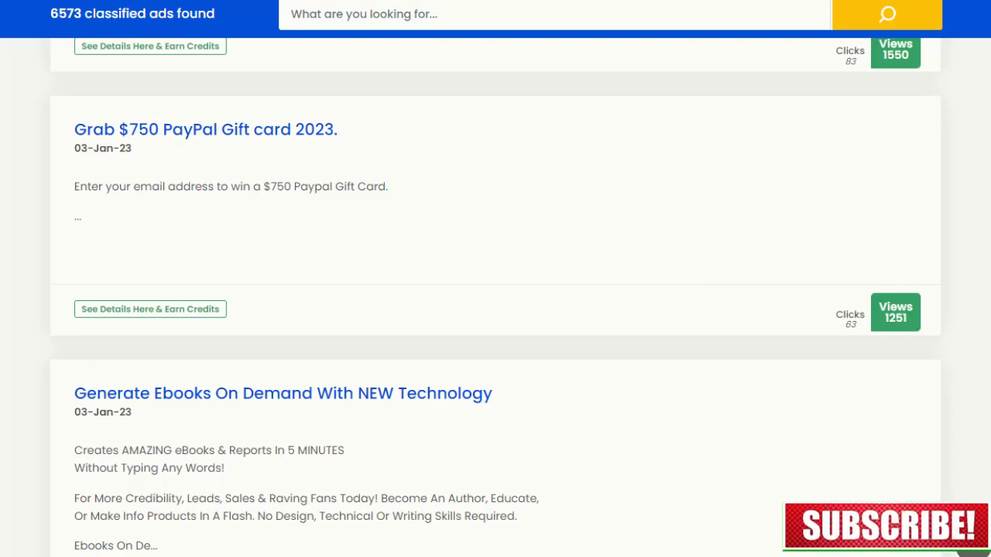
Browse further down the classifieds listing and compare the views and clicks of other giveaway, money-making and product ads
scroll(496, 310, down, 6)
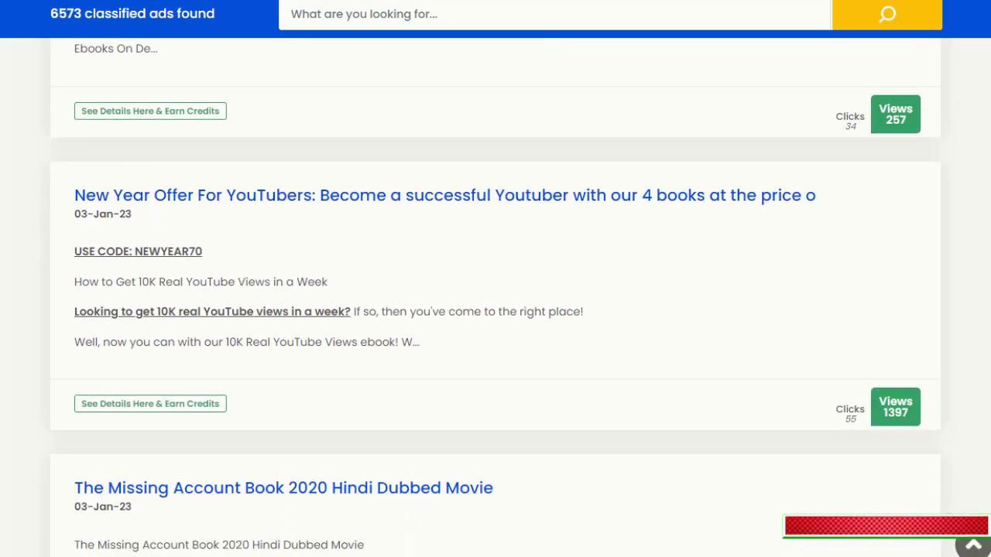
scroll(496, 310, down, 6)
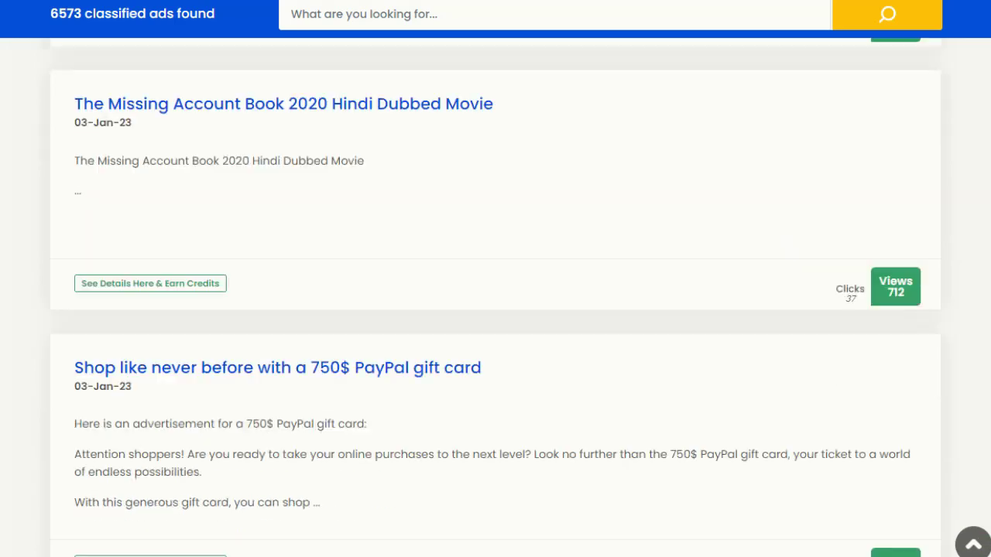
scroll(495, 310, down, 6)
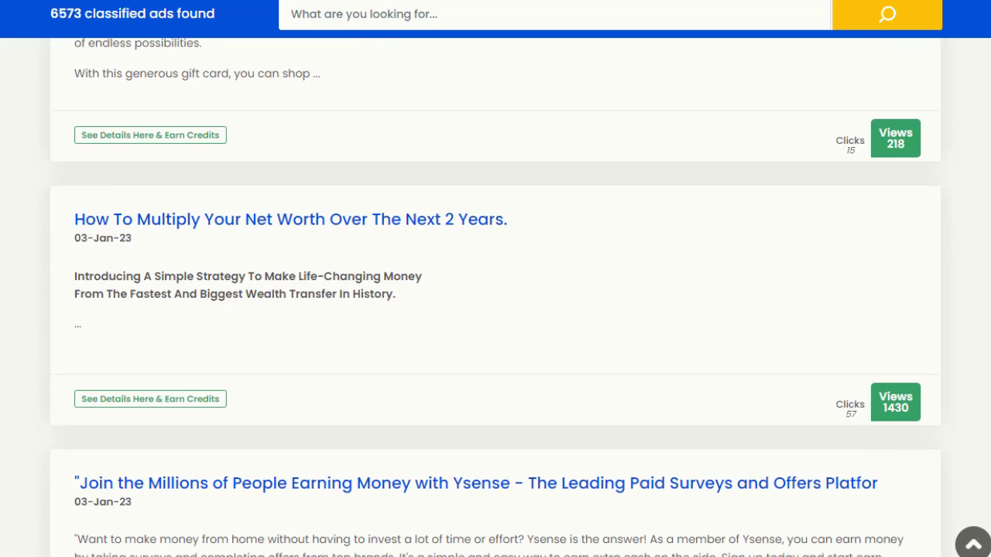
scroll(495, 309, down, 1)
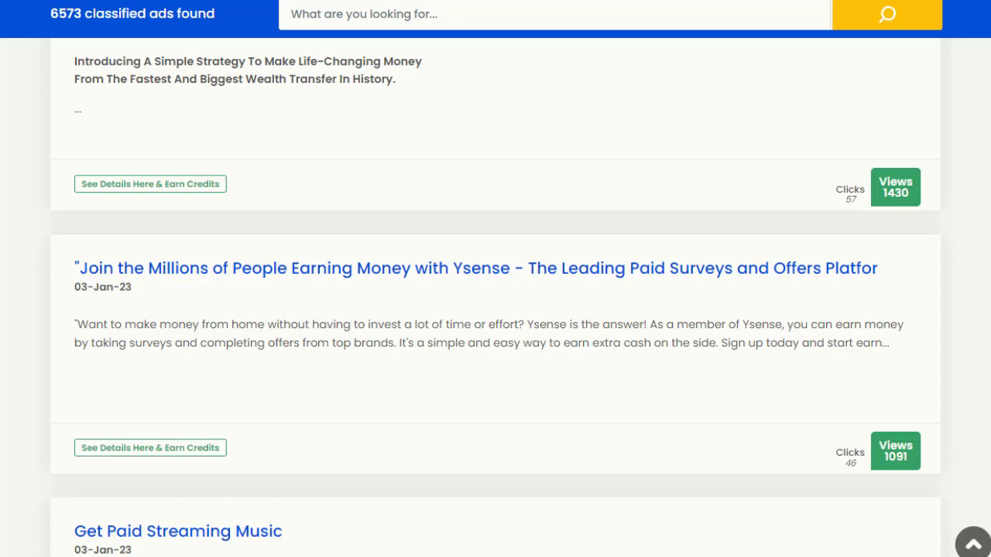
scroll(495, 300, down, 3)
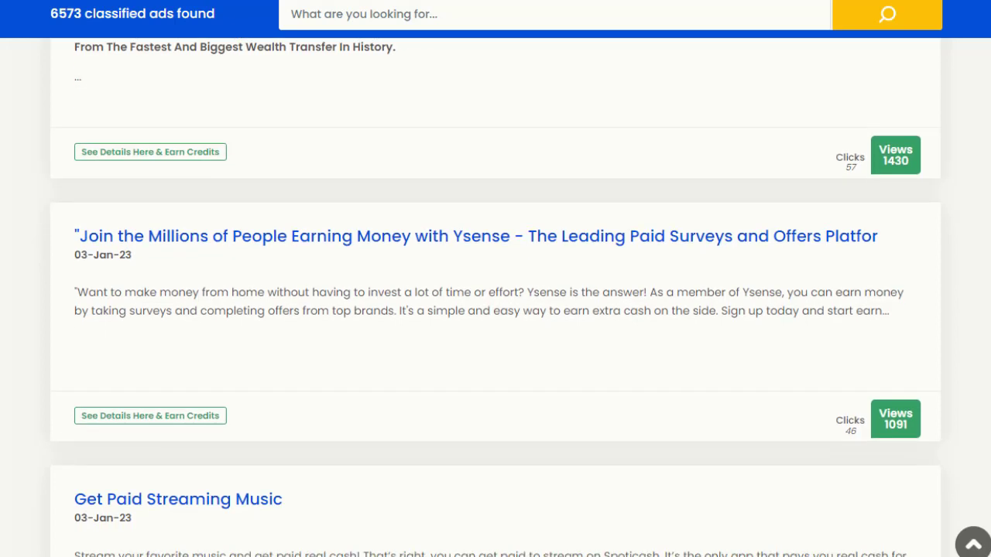
scroll(496, 300, down, 1)
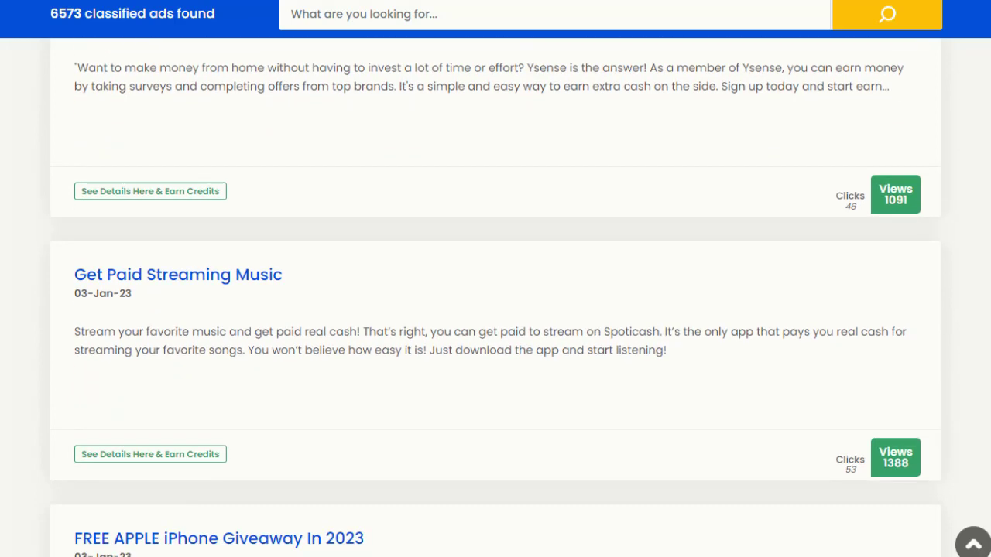
scroll(496, 300, down, 3)
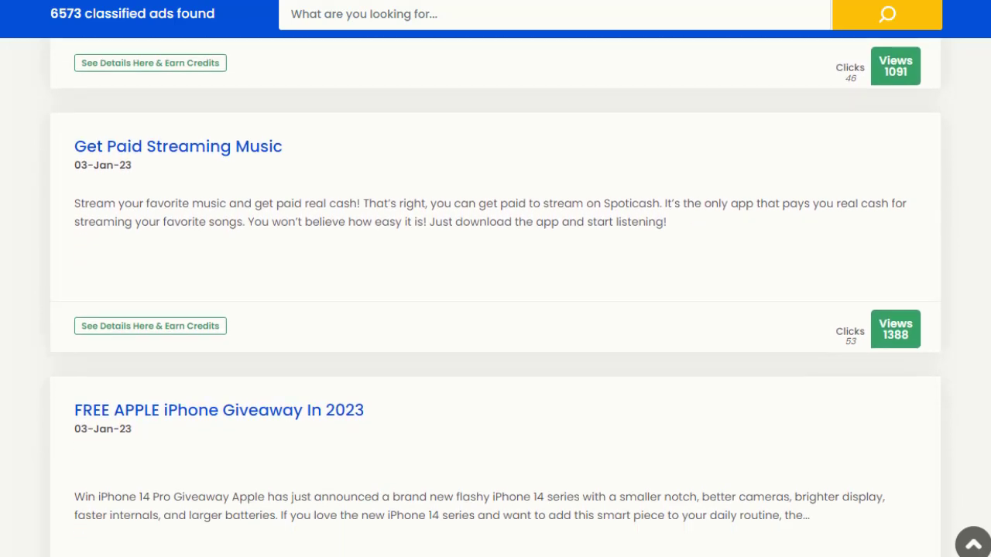
scroll(495, 300, down, 2)
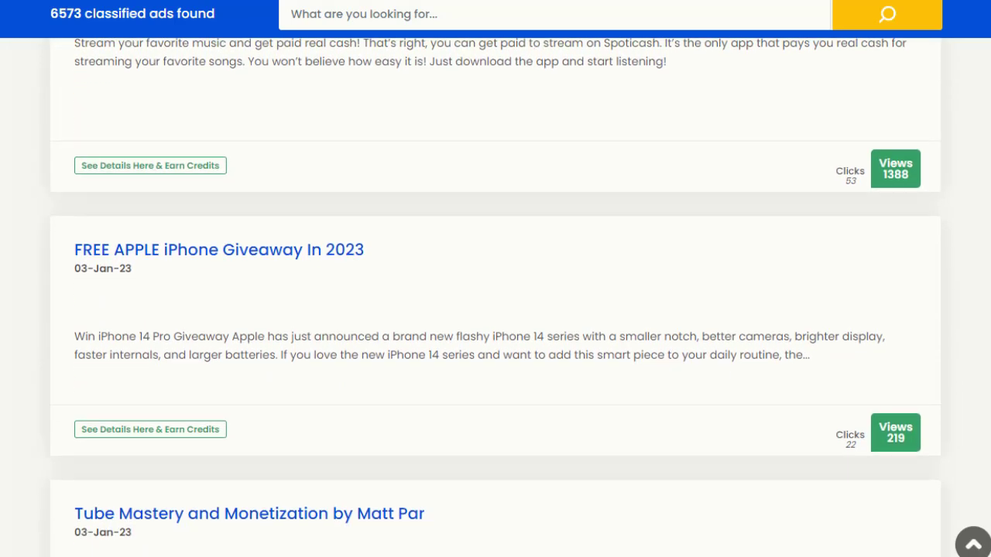
scroll(495, 299, down, 4)
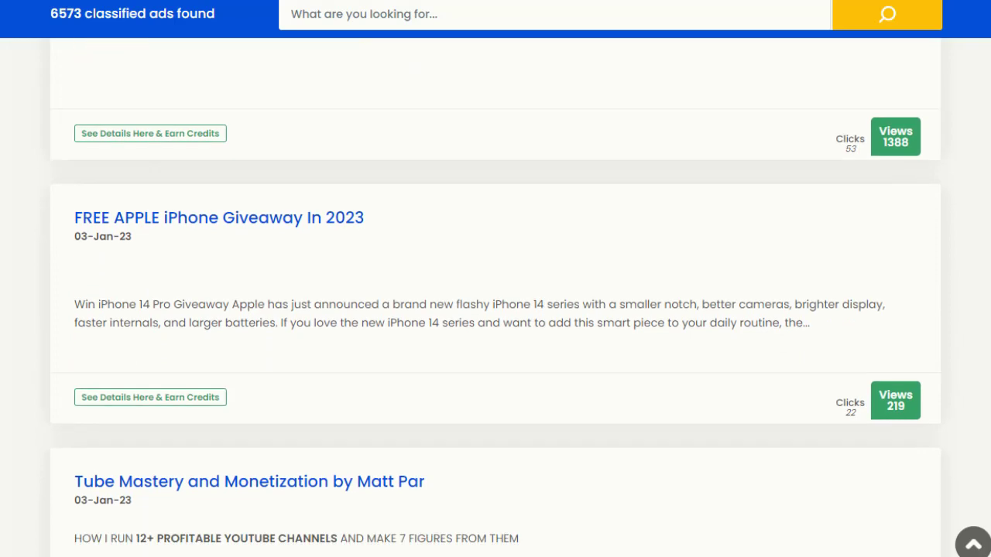
scroll(496, 300, down, 5)
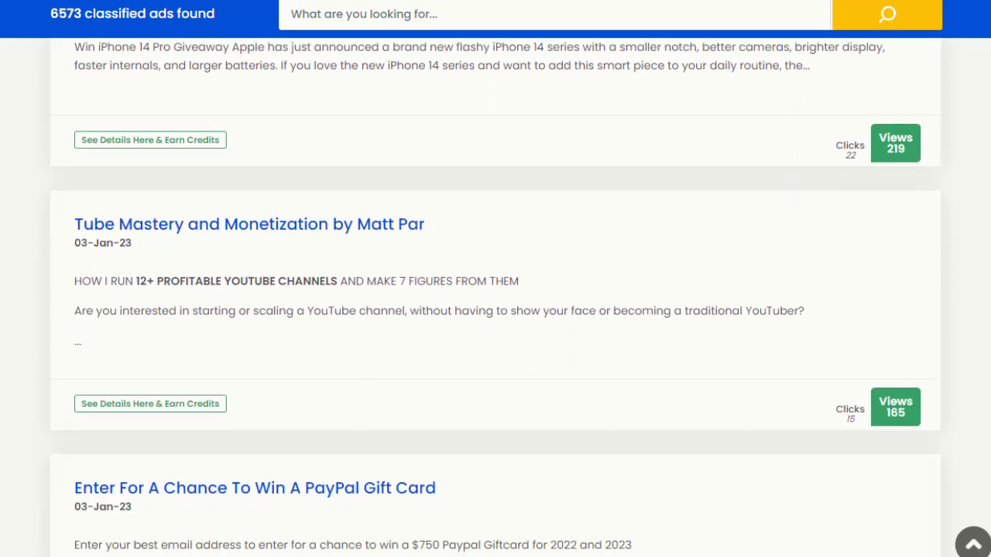
scroll(496, 299, down, 6)
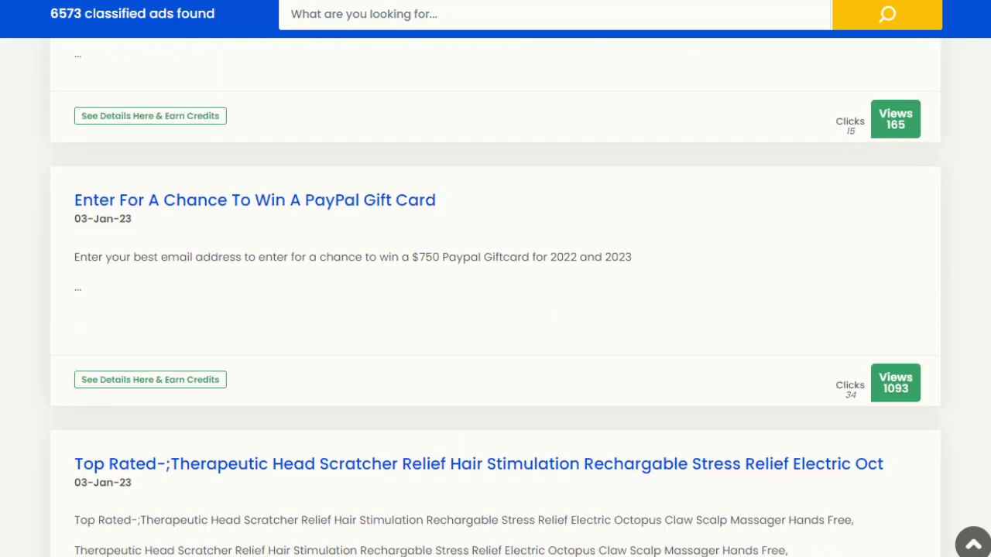
scroll(496, 300, down, 2)
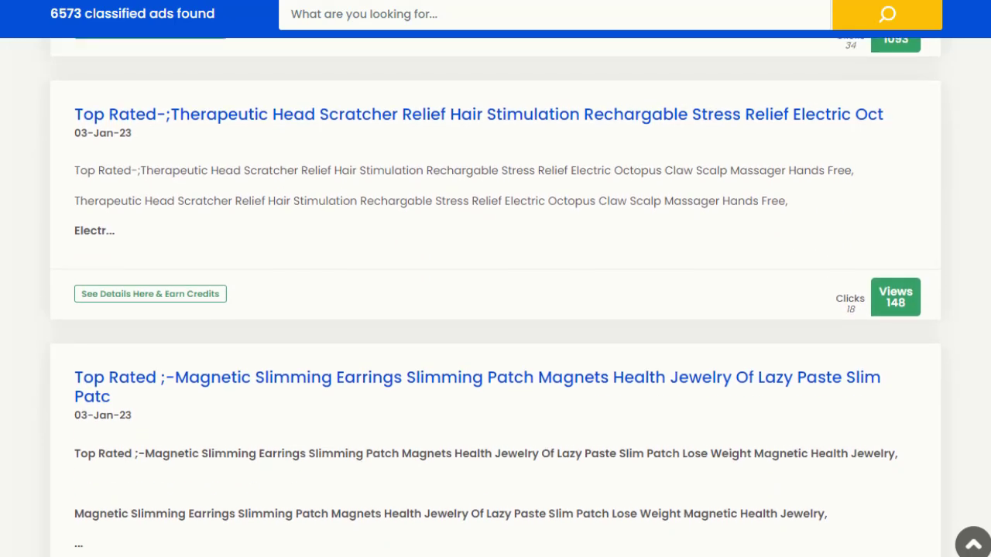
scroll(496, 300, down, 1)
scroll(496, 299, down, 4)
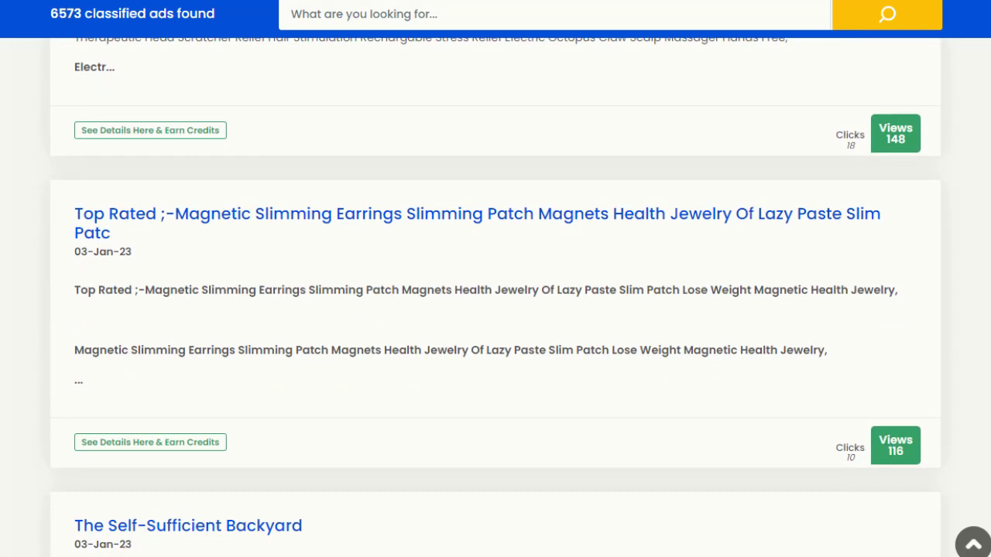